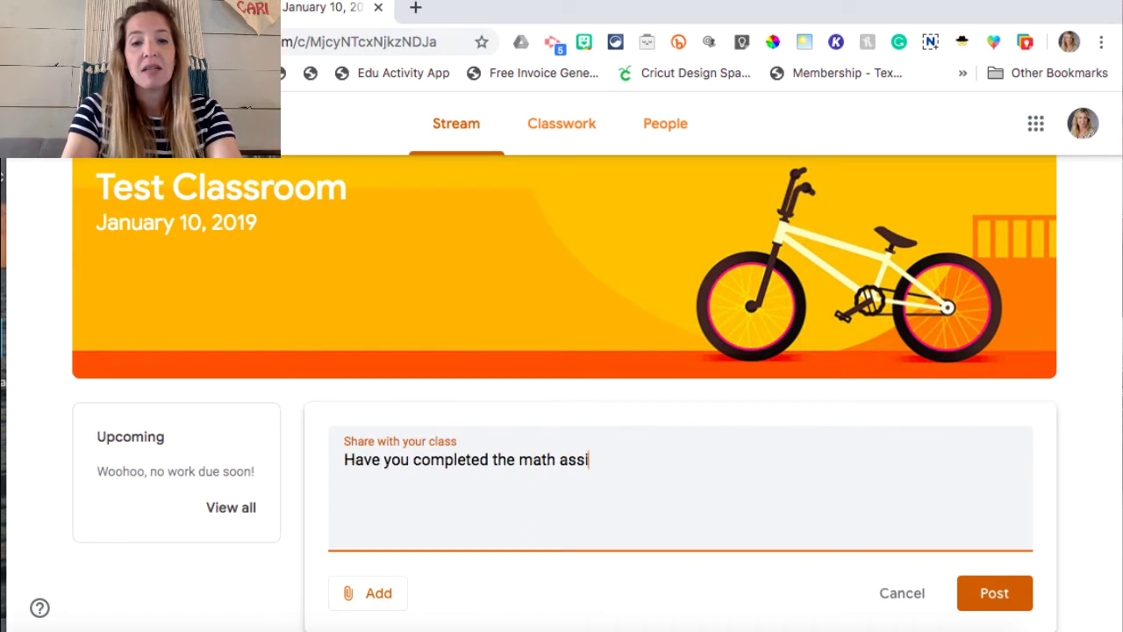
Finish and publish the class stream post "Have you completed the math assignment? I have a few questions about number 2!"
key(BackSpace)
text(men)
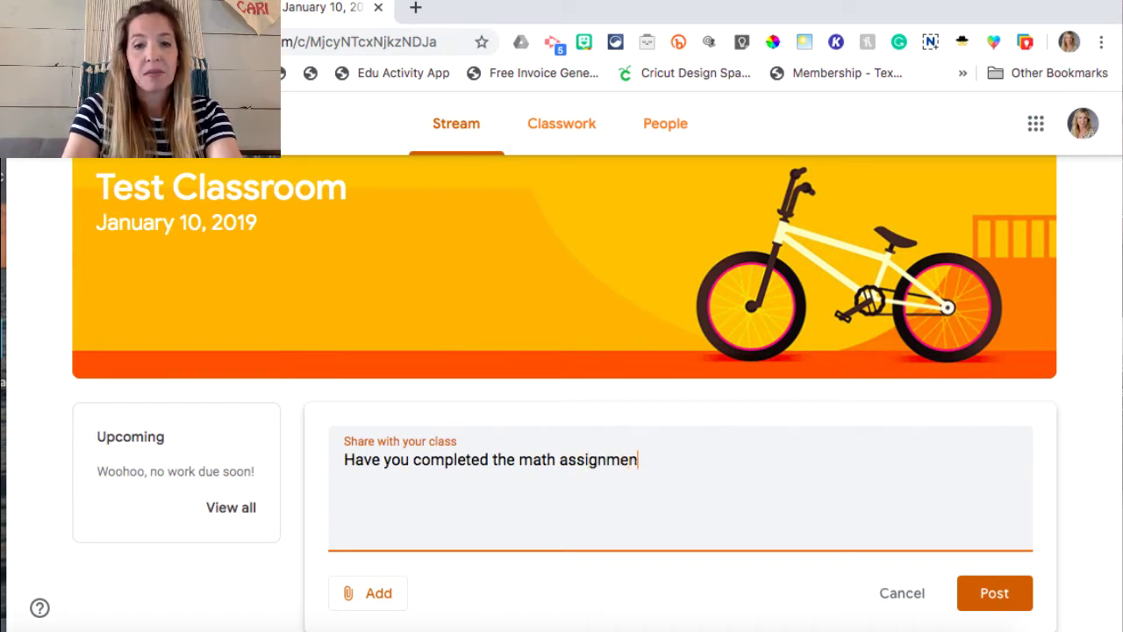
text(t? I ha)
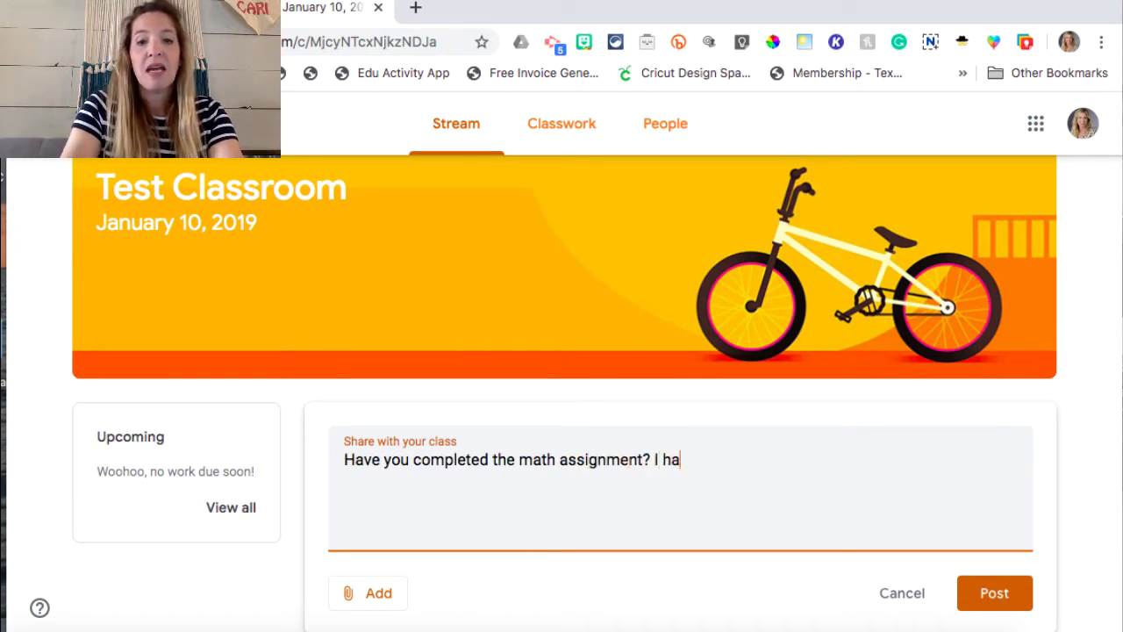
text(ve a few questions!)
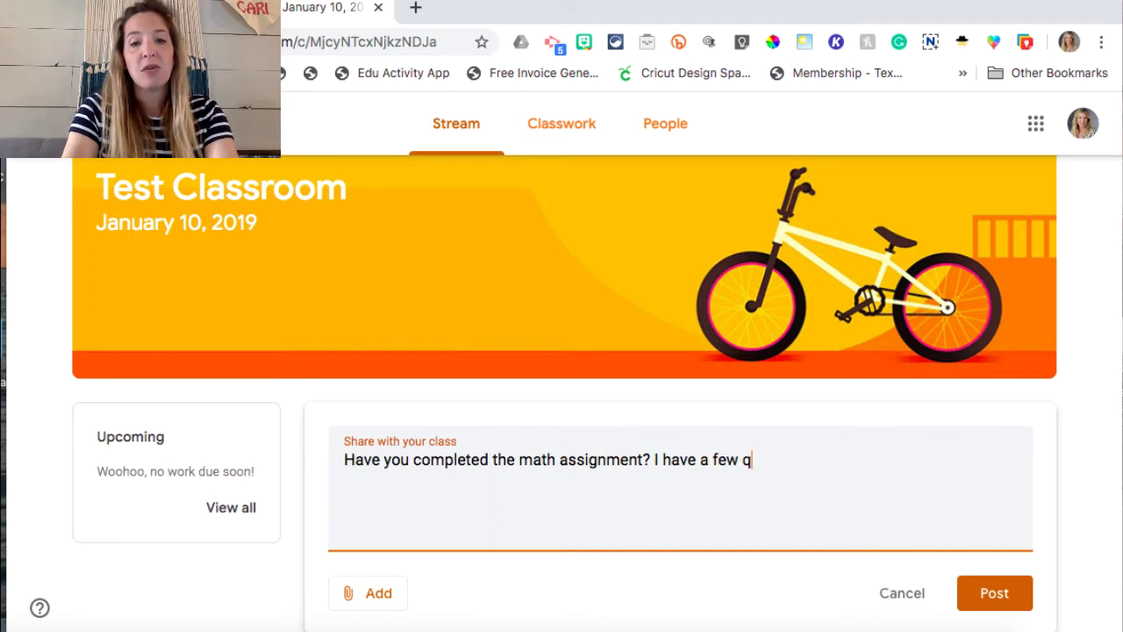
key(BackSpace)
key(BackSpace)
text(about number 2!)
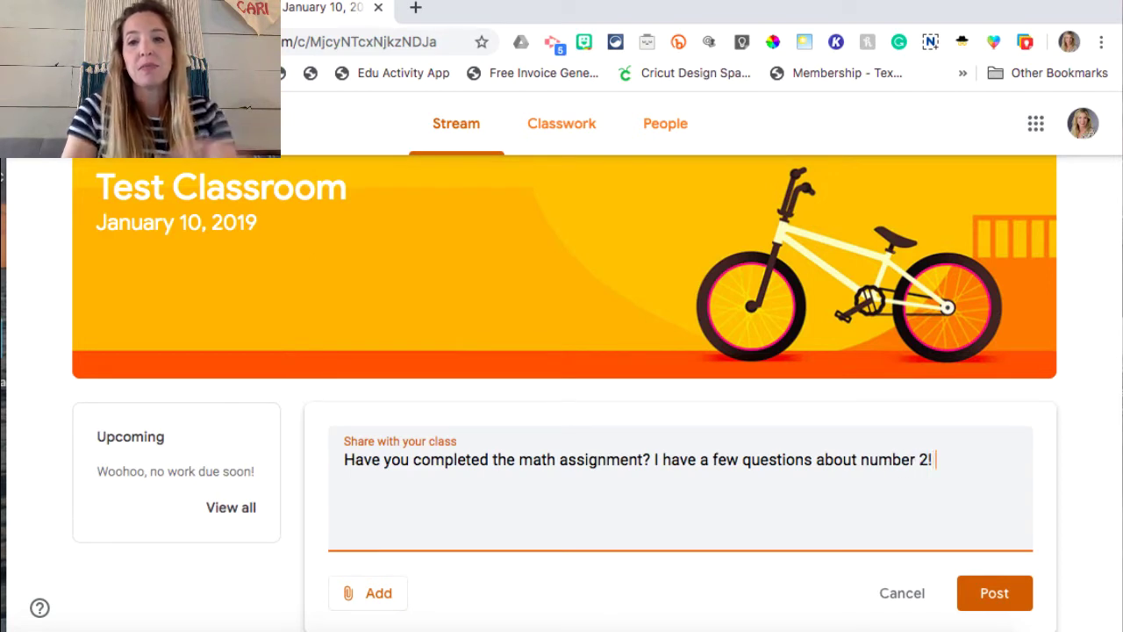
click(994, 594)
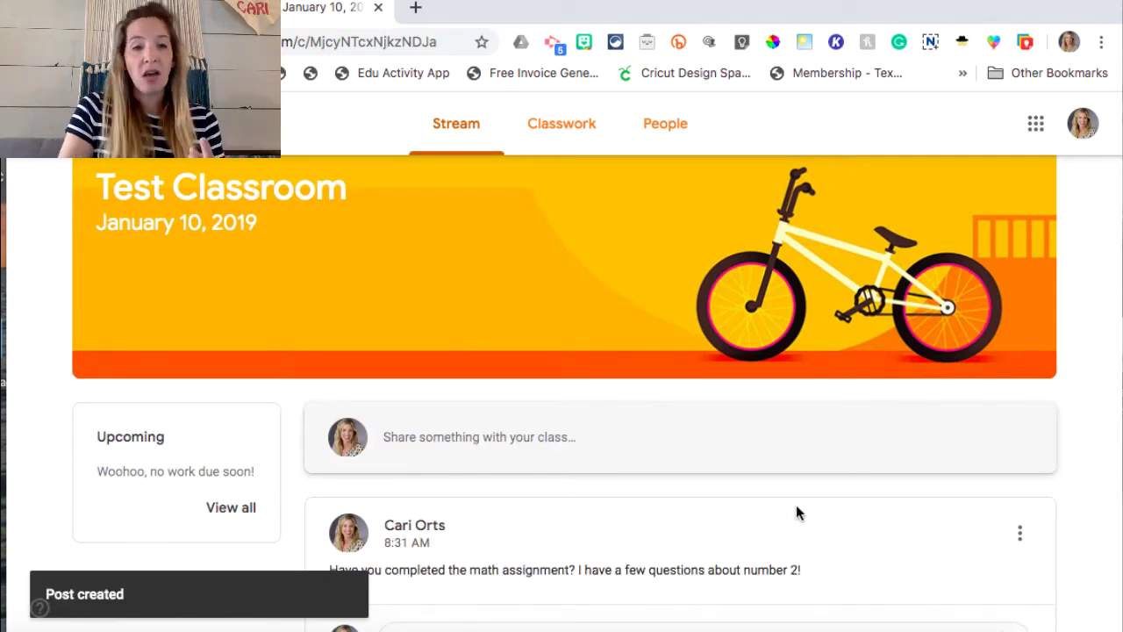
Delete the stream post about the math assignment questions
scroll(858, 476, down, 3)
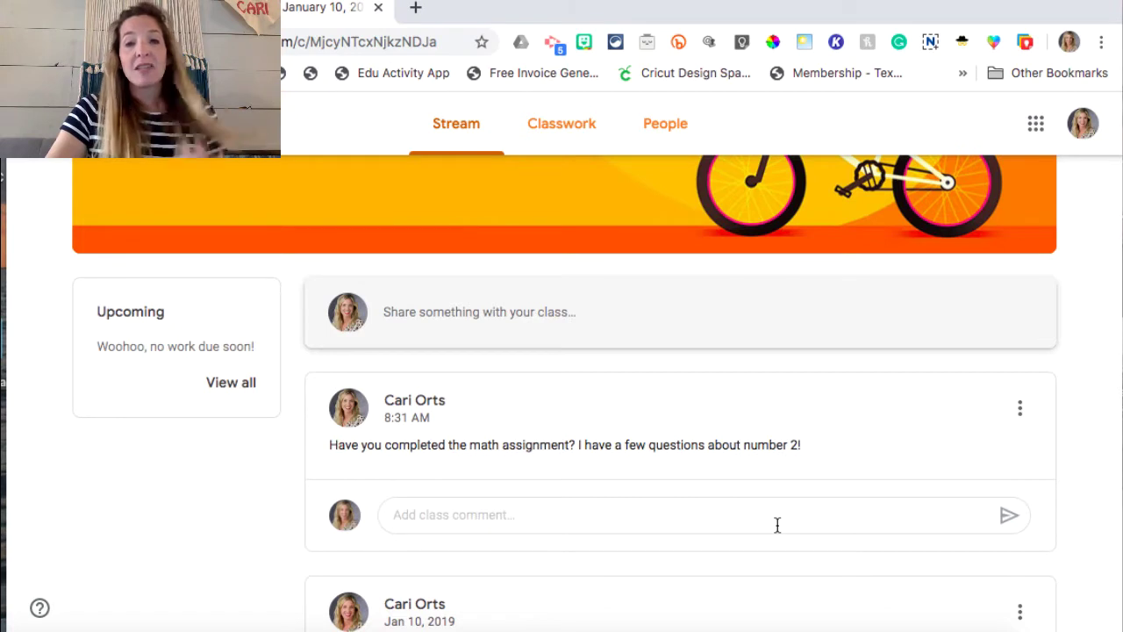
click(1021, 410)
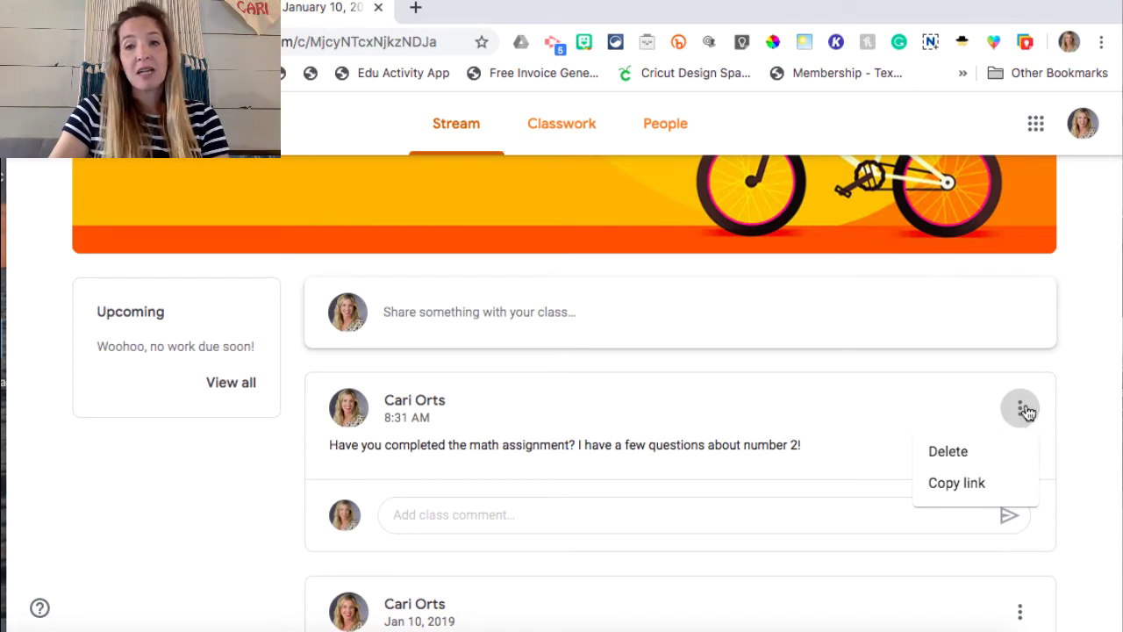
click(957, 451)
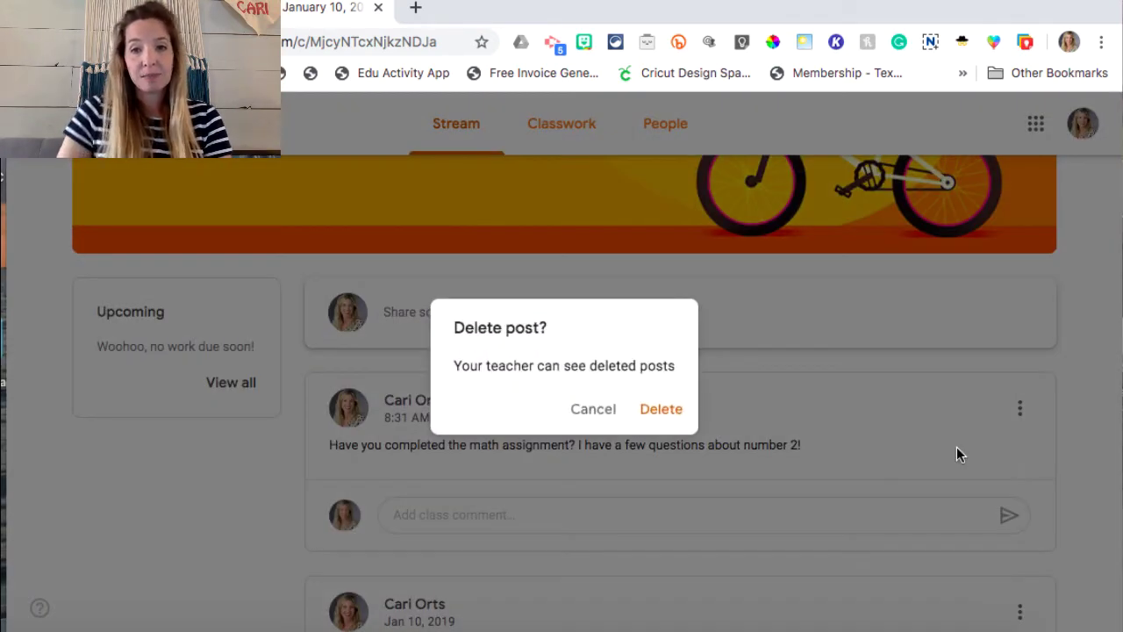
click(659, 409)
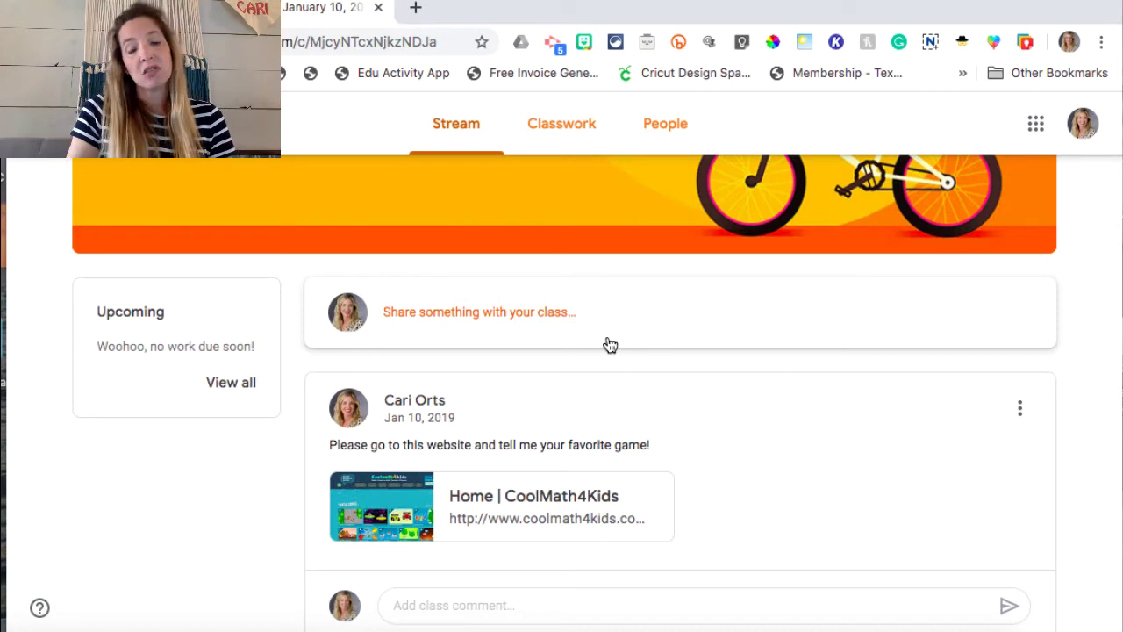
Share a new post in the class stream reading "This is so cool! Let's chat here!"
click(583, 296)
text(This is so )
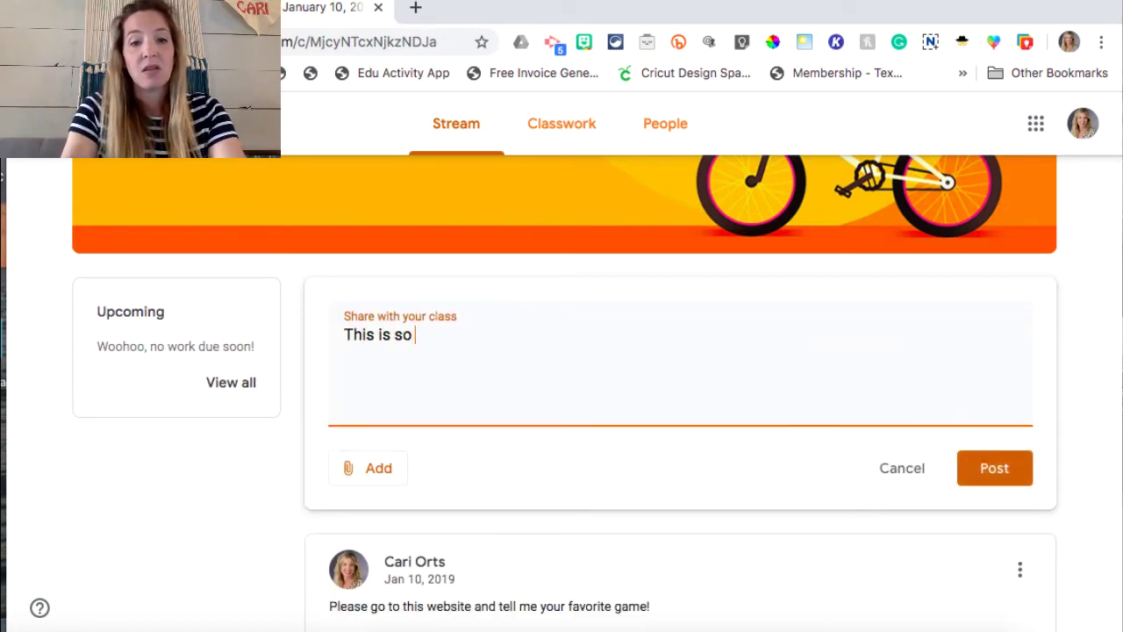
text(cool! Let)
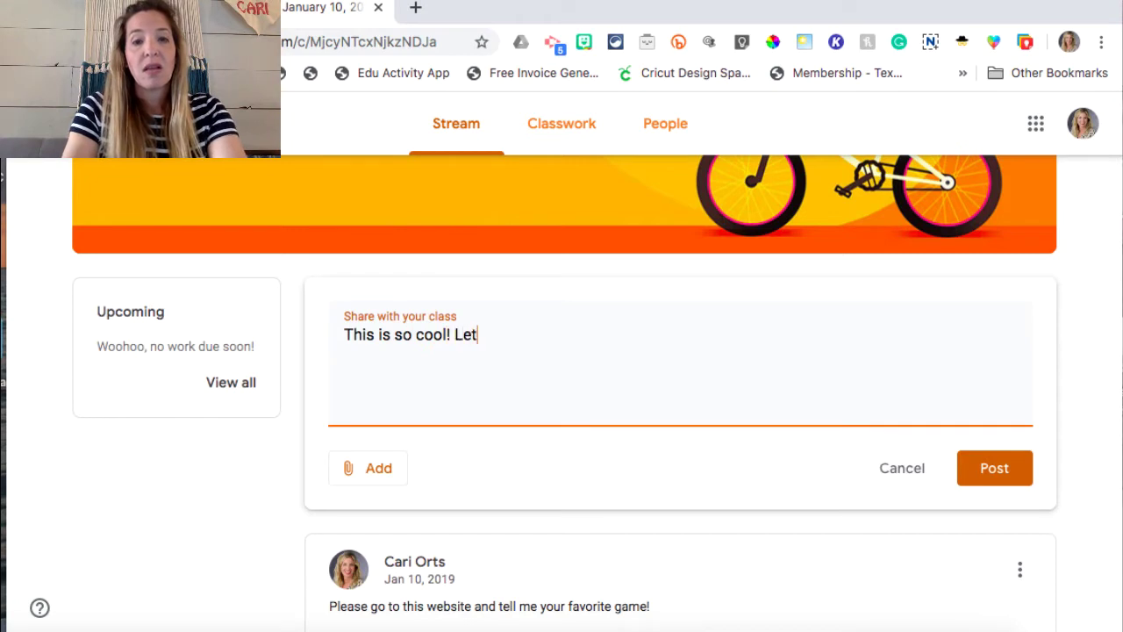
text('s ch)
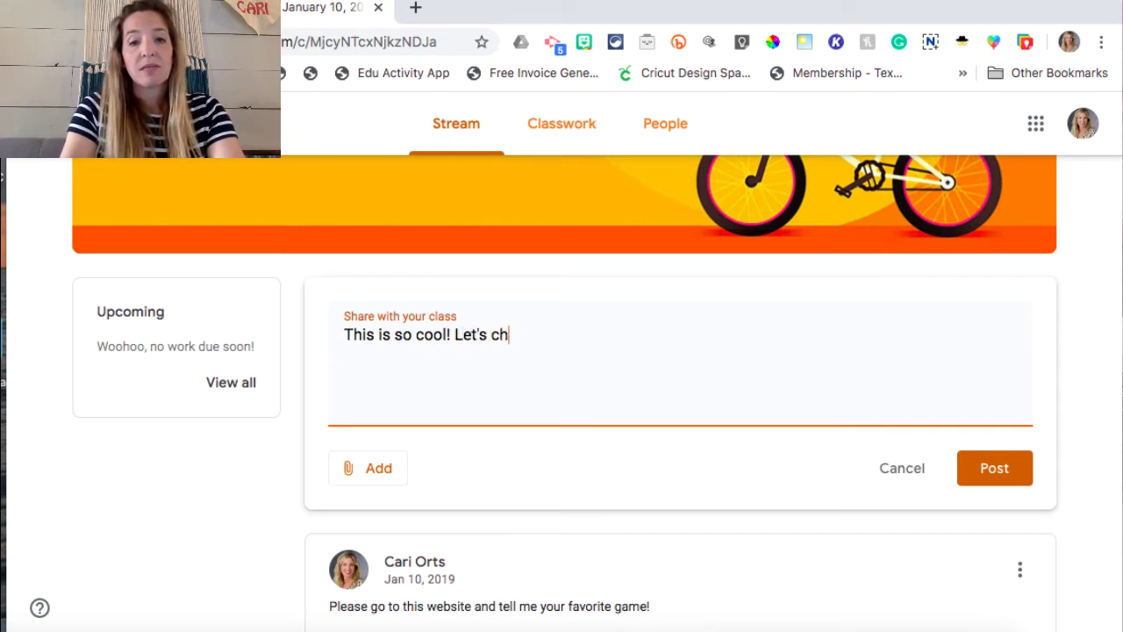
text(at here!)
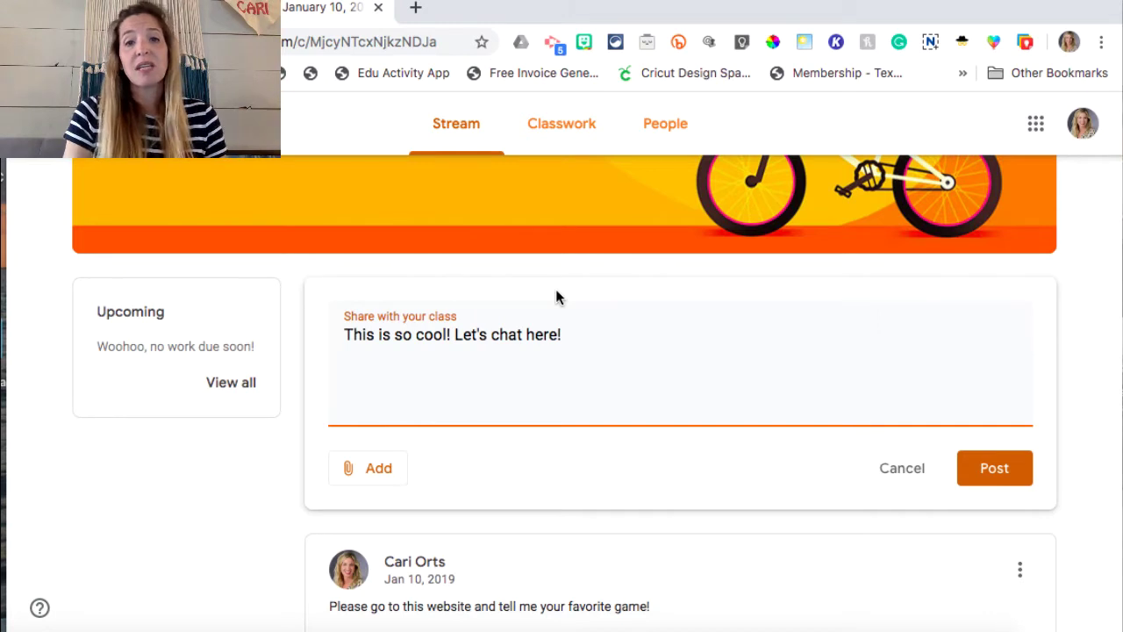
click(1007, 473)
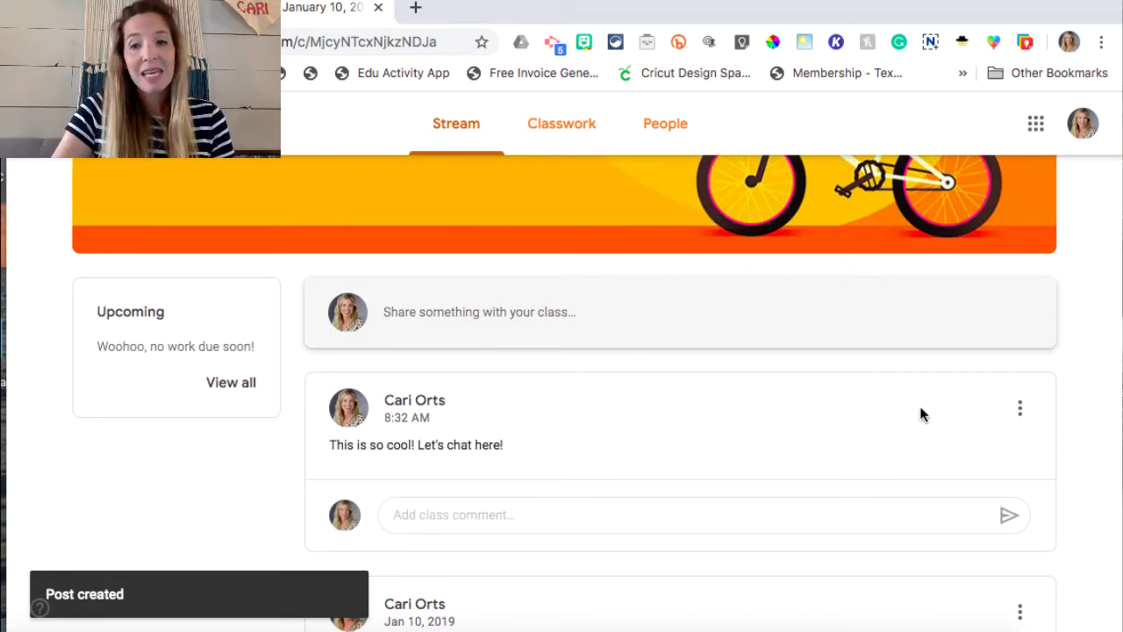
Delete the "This is so cool! Let's chat here!" post from the class stream
scroll(910, 411, down, 1)
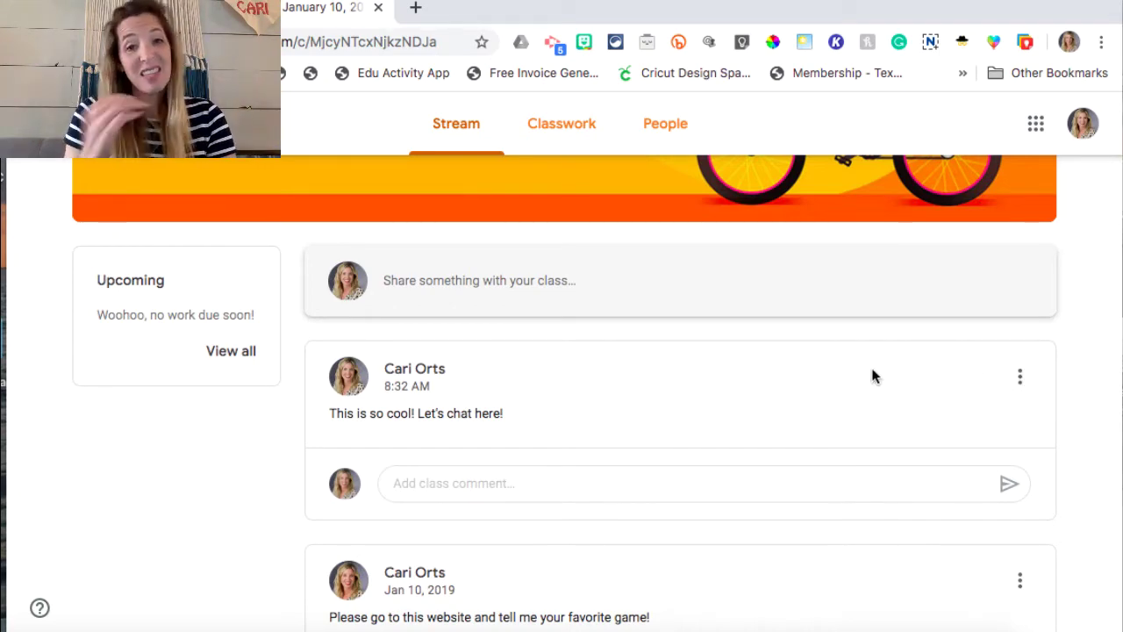
click(1015, 386)
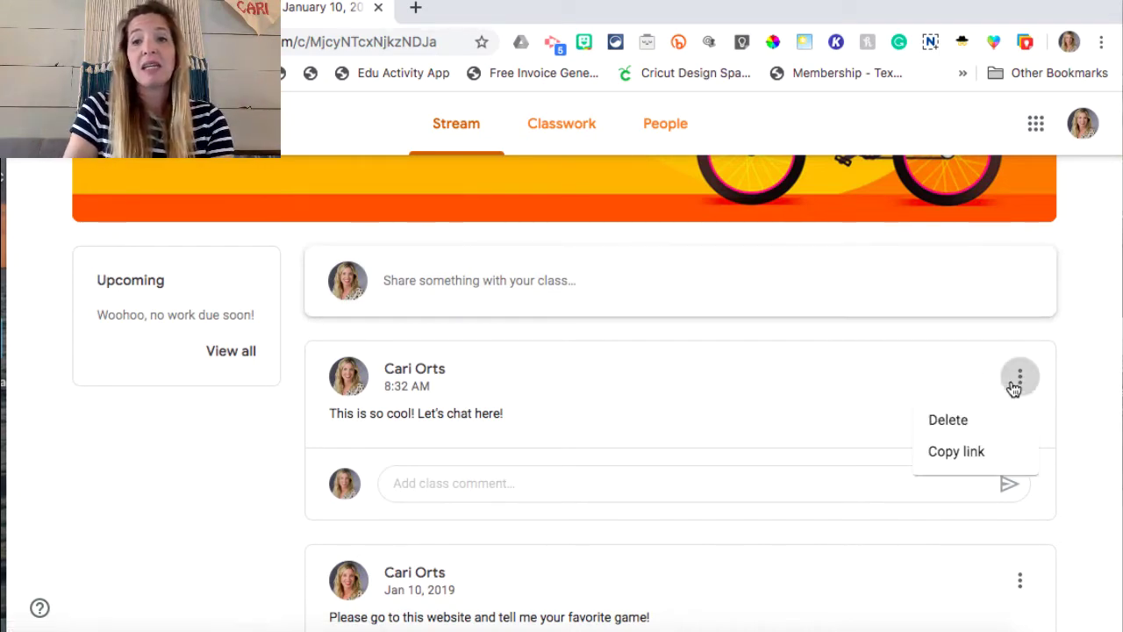
click(964, 421)
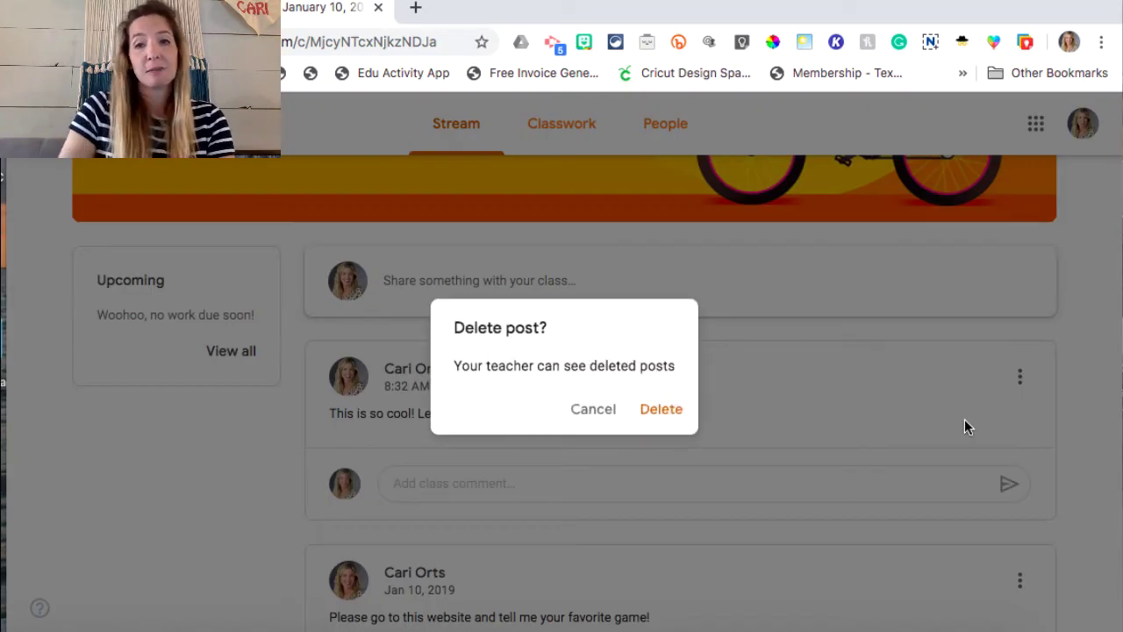
click(669, 411)
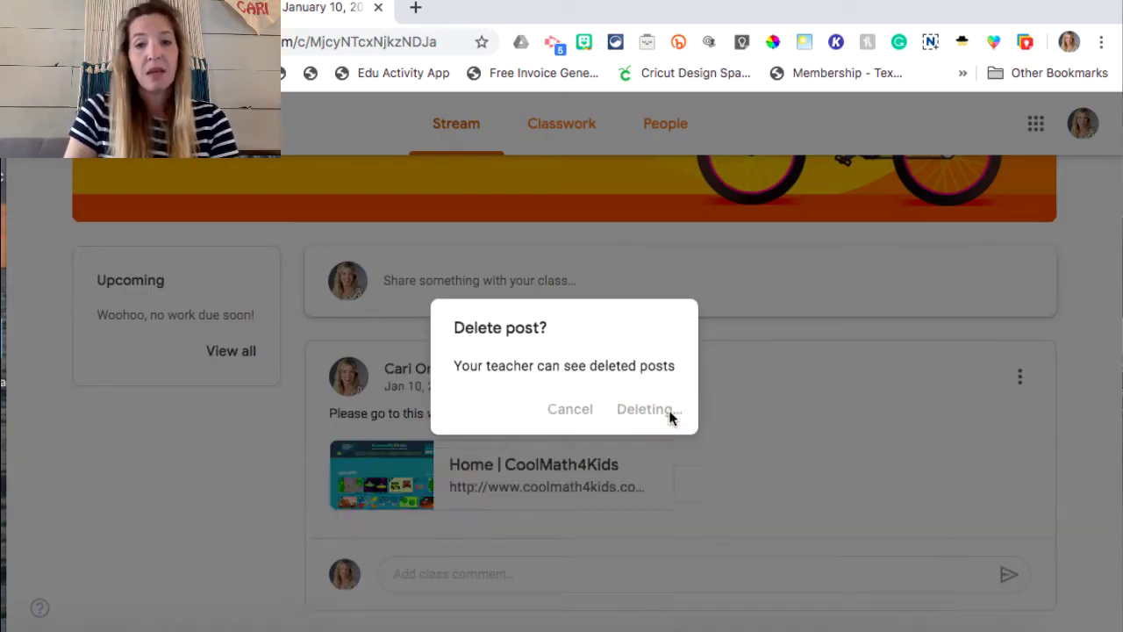
scroll(668, 409, up, 2)
scroll(668, 410, up, 1)
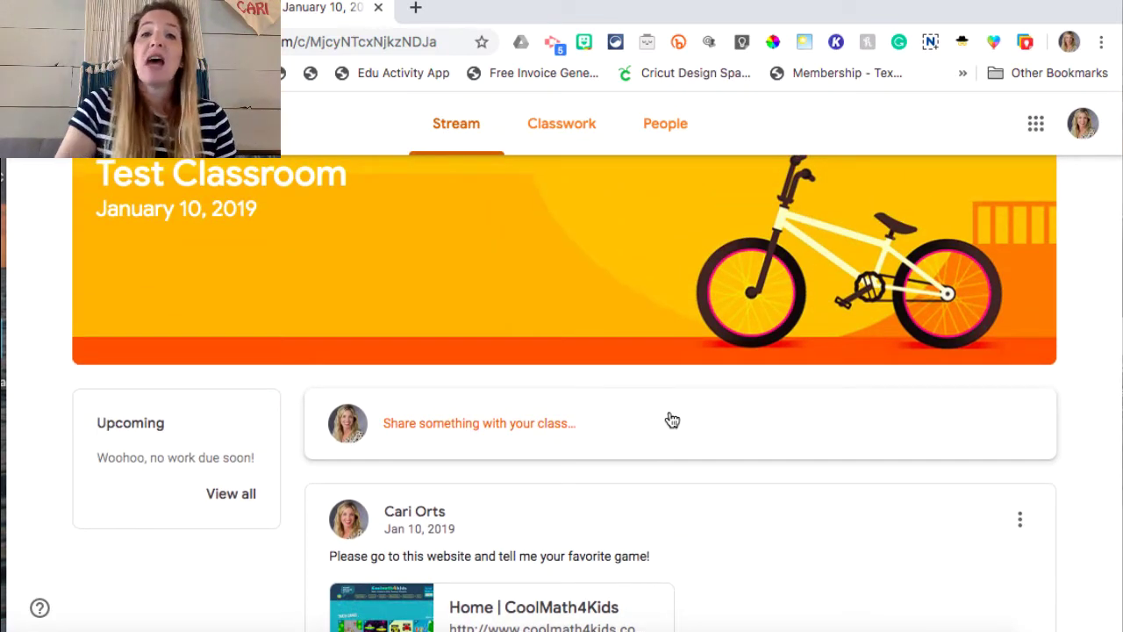
scroll(671, 419, down, 3)
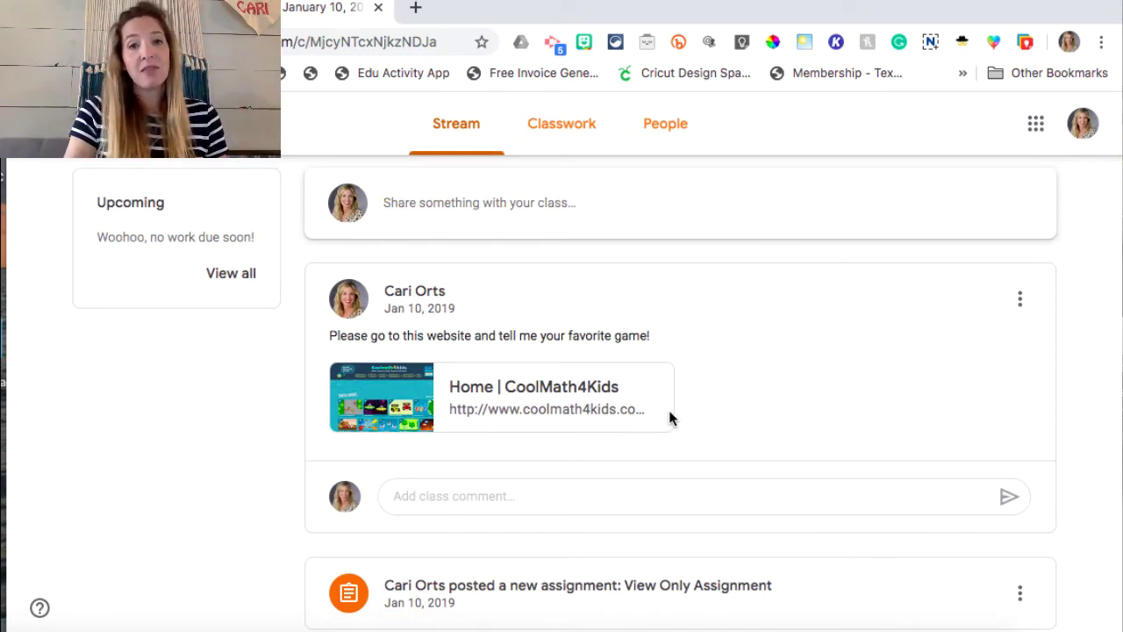
scroll(668, 418, up, 2)
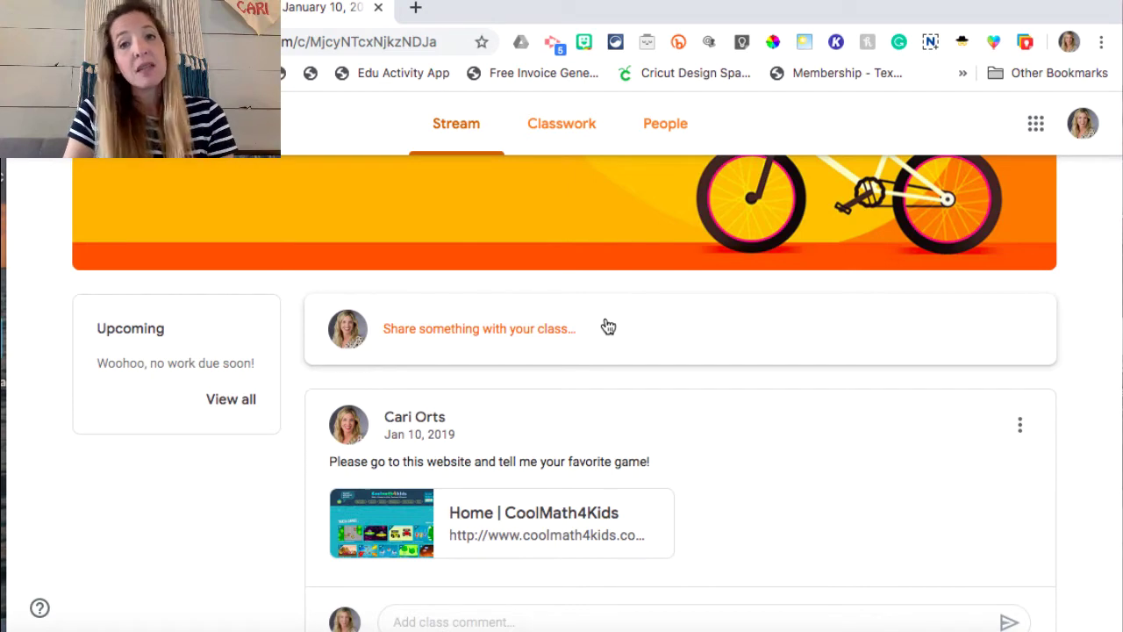
Open the full View Only Assignment page from the classwork and dismiss the tip about private comments
click(559, 145)
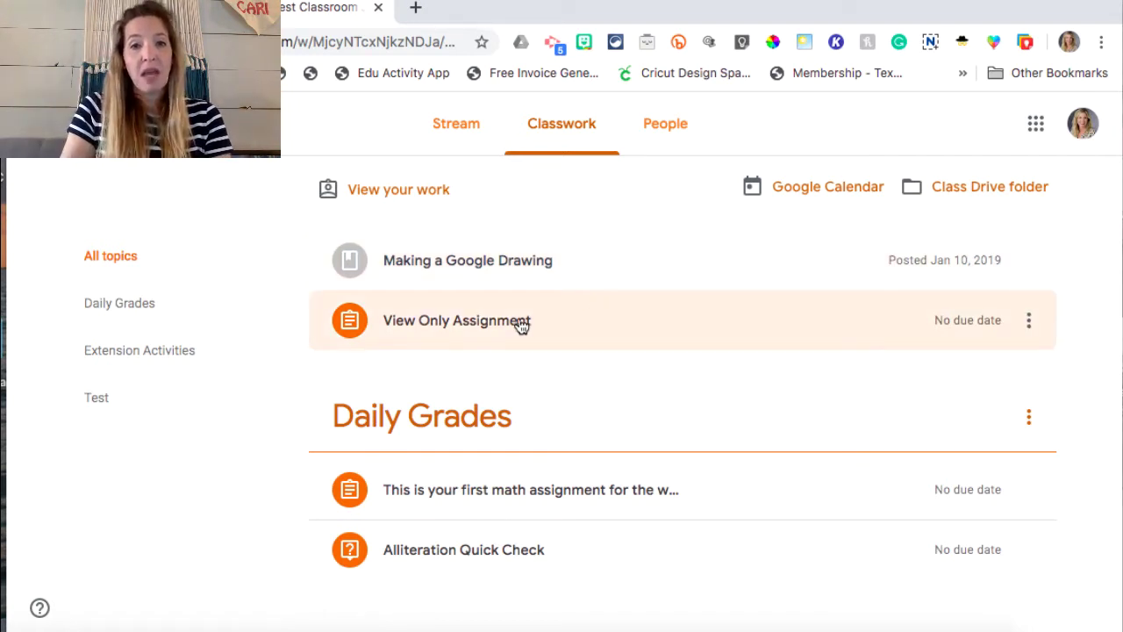
click(514, 326)
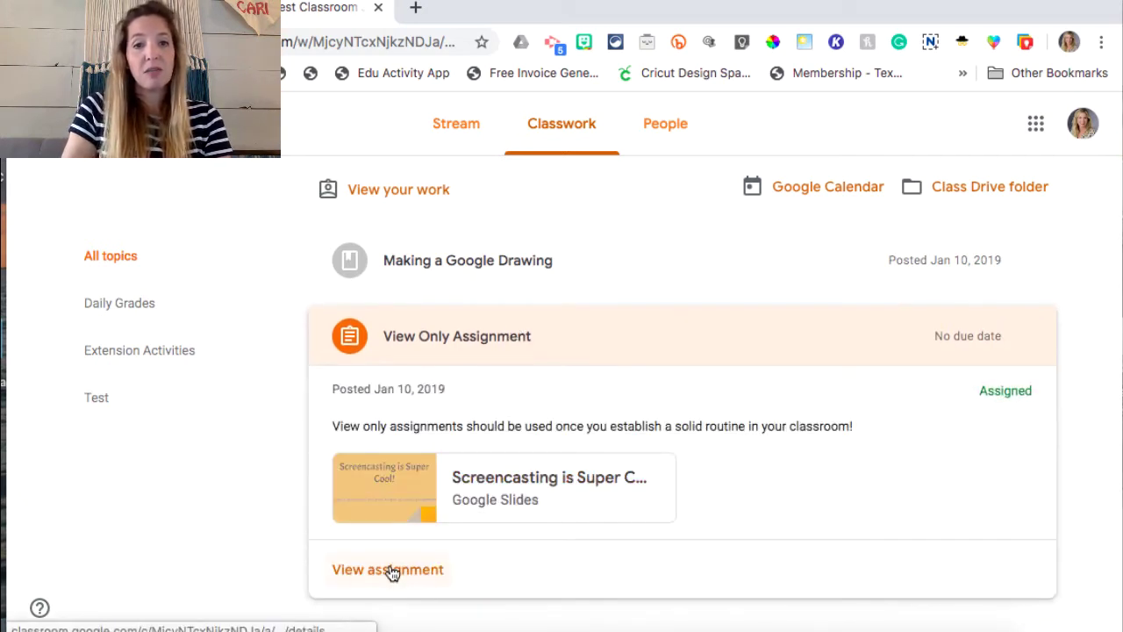
click(390, 570)
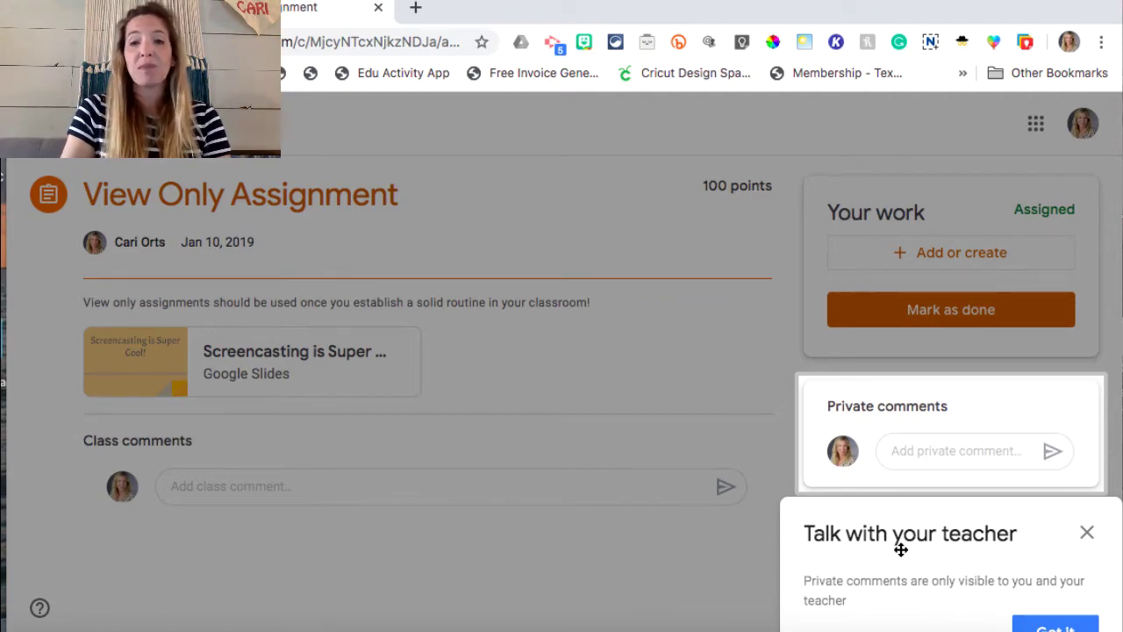
click(1085, 531)
Send the teacher a private comment on the assignment reading "Please help me! Can we set up a time to Zoom?"
click(950, 452)
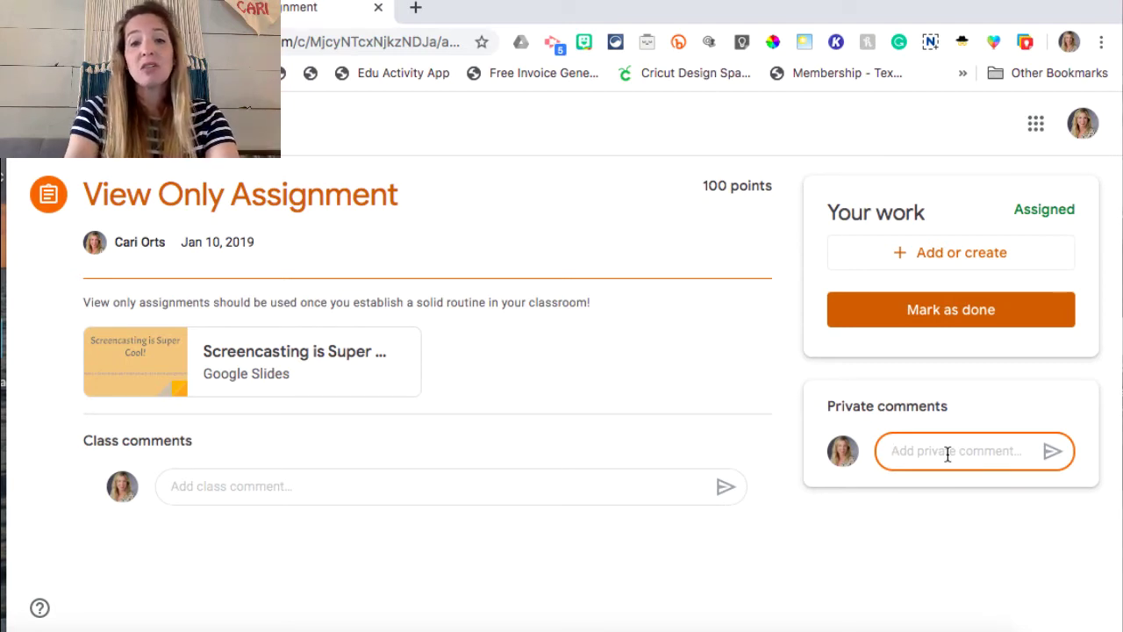
text(Please help me! C)
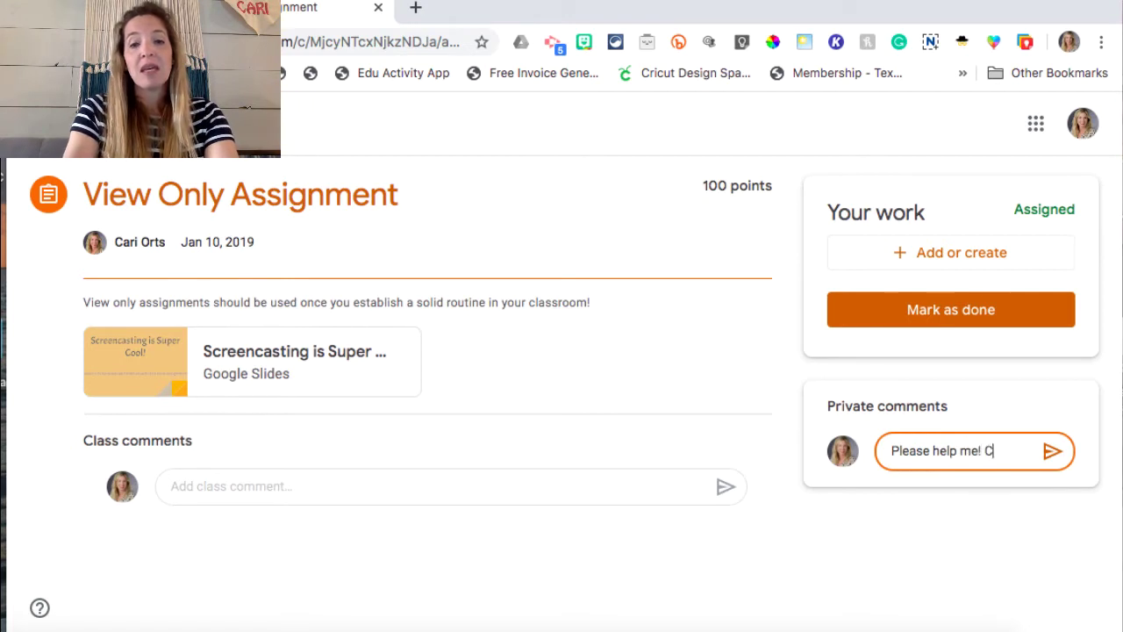
text(An w)
key(BackSpace)
key(BackSpace)
key(BackSpace)
key(BackSpace)
key(BackSpace)
text(a)
key(BackSpace)
text(Can we )
text(set up a time)
text( to S)
key(BackSpace)
text(Zoom?)
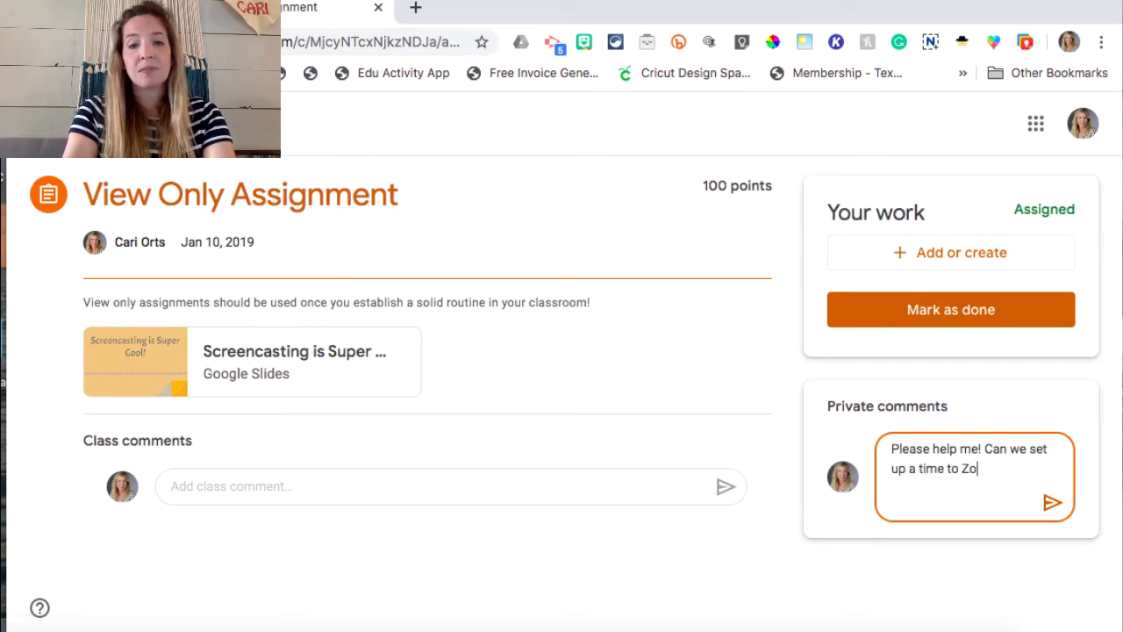
click(1053, 499)
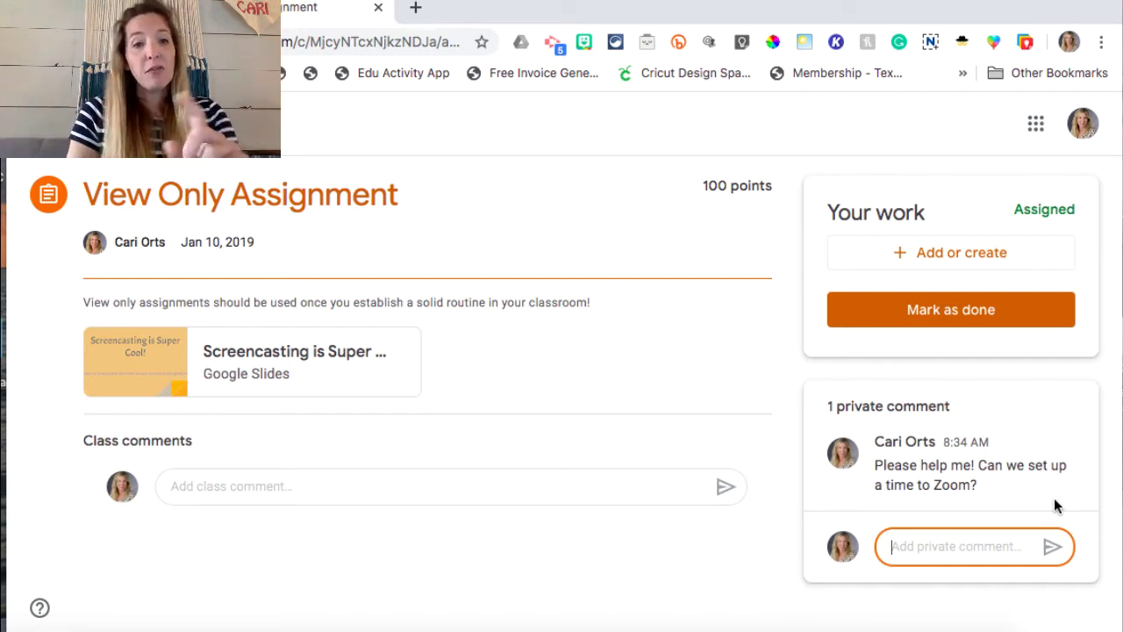
Add the class comment "This is so cool! I'm so excited!" to the View Only Assignment
click(234, 484)
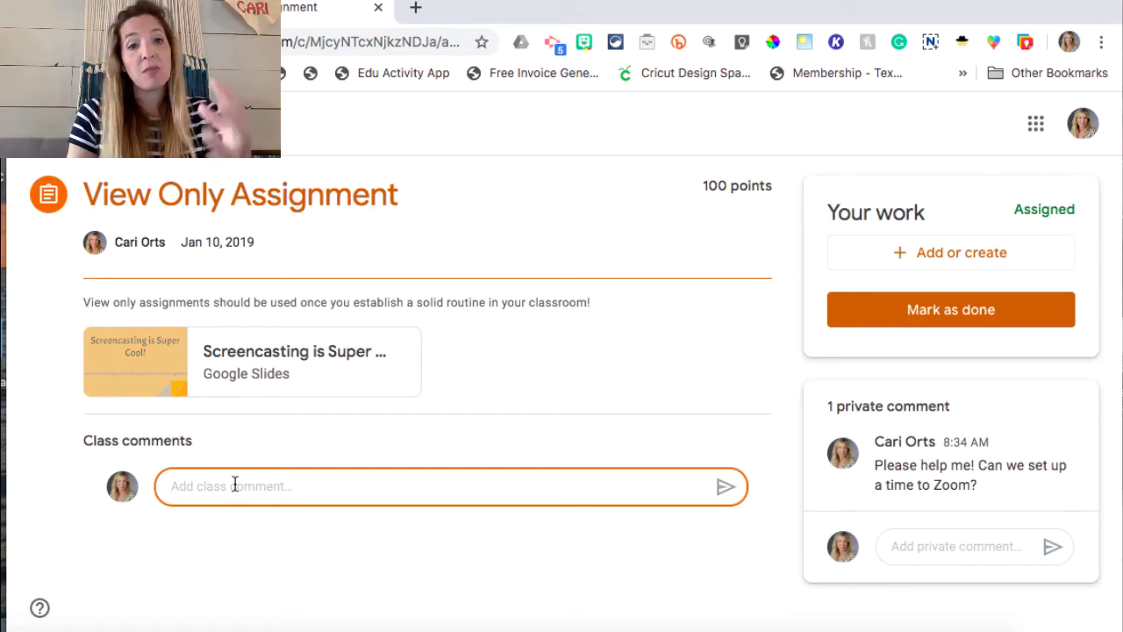
text(This is)
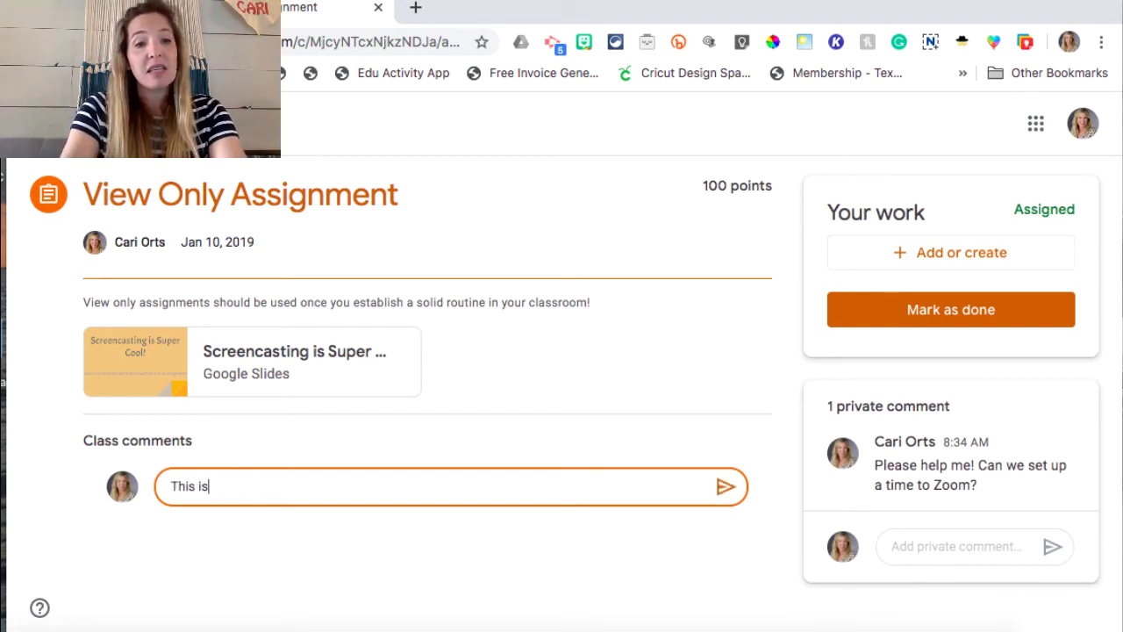
text( so cool! )
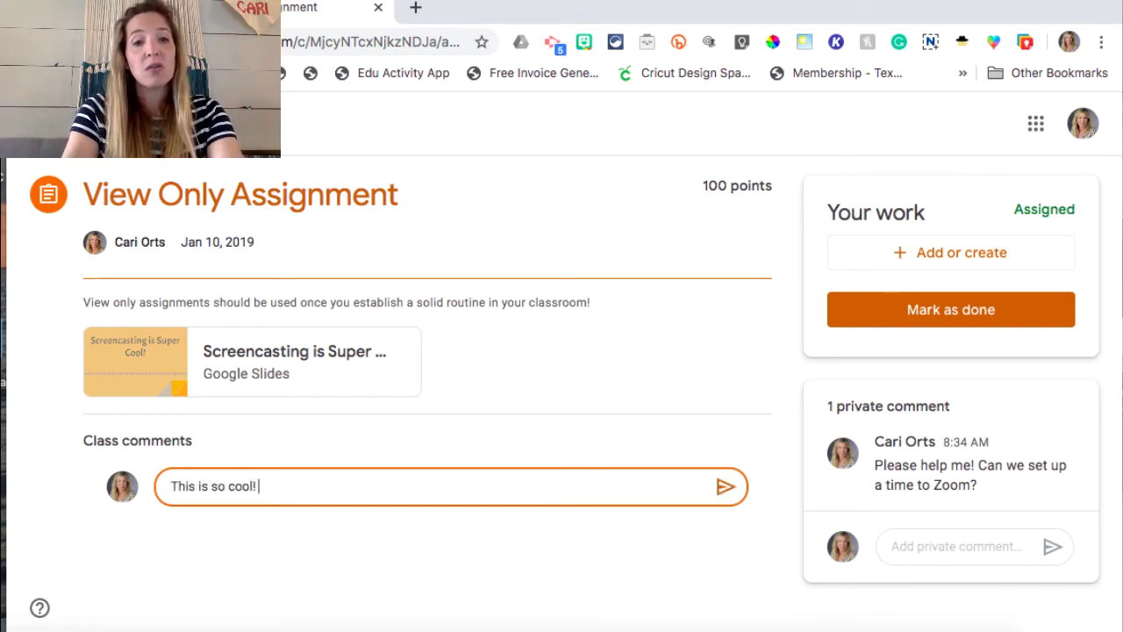
text(I'm so e)
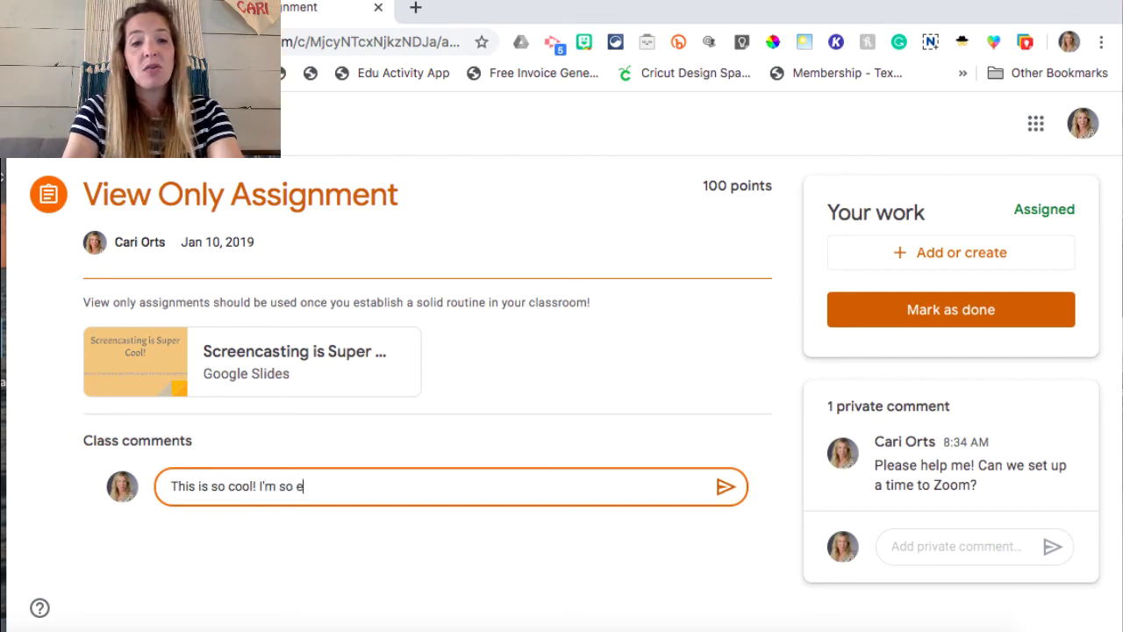
text(xcited!)
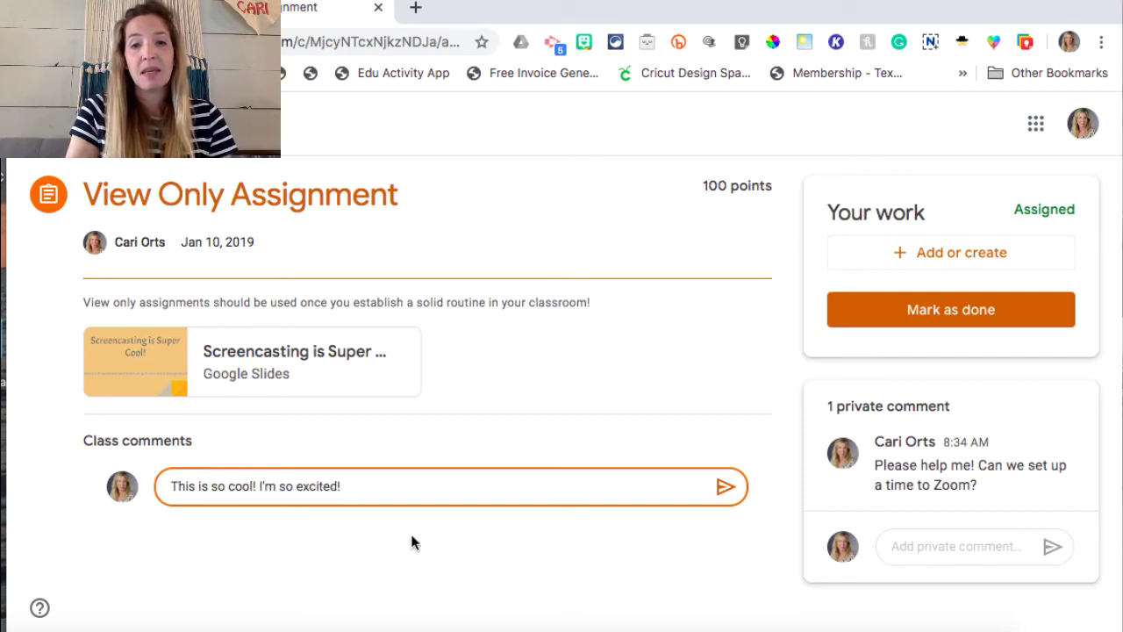
click(713, 493)
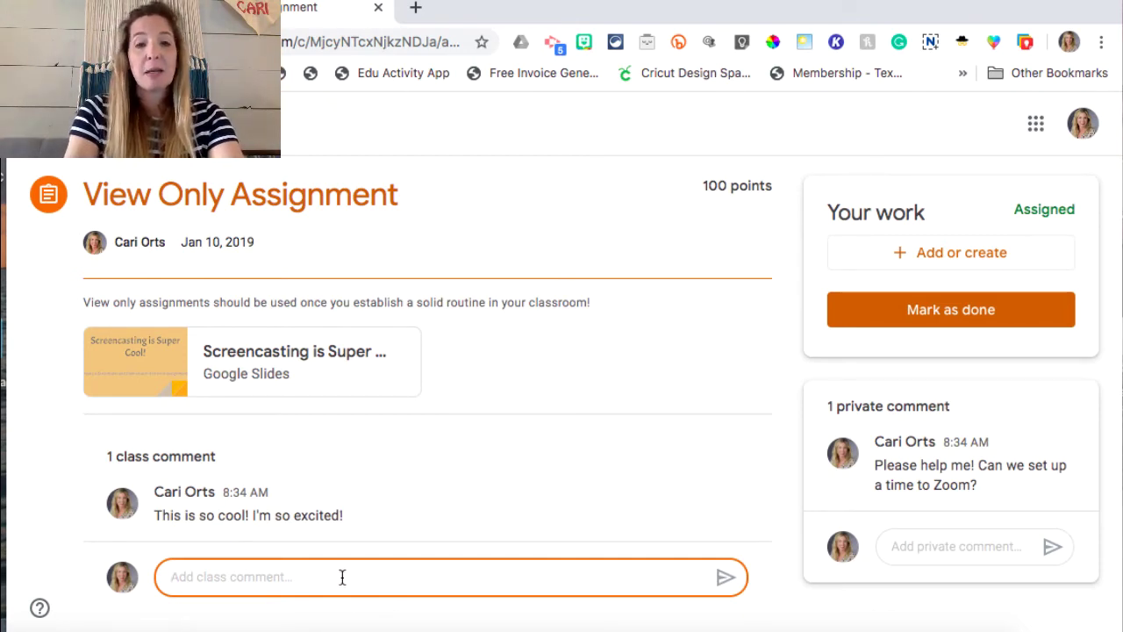
Post the class comment "Why are we doing this? I'm so over this work!" on the View Only Assignment
text(Why are we doing this?)
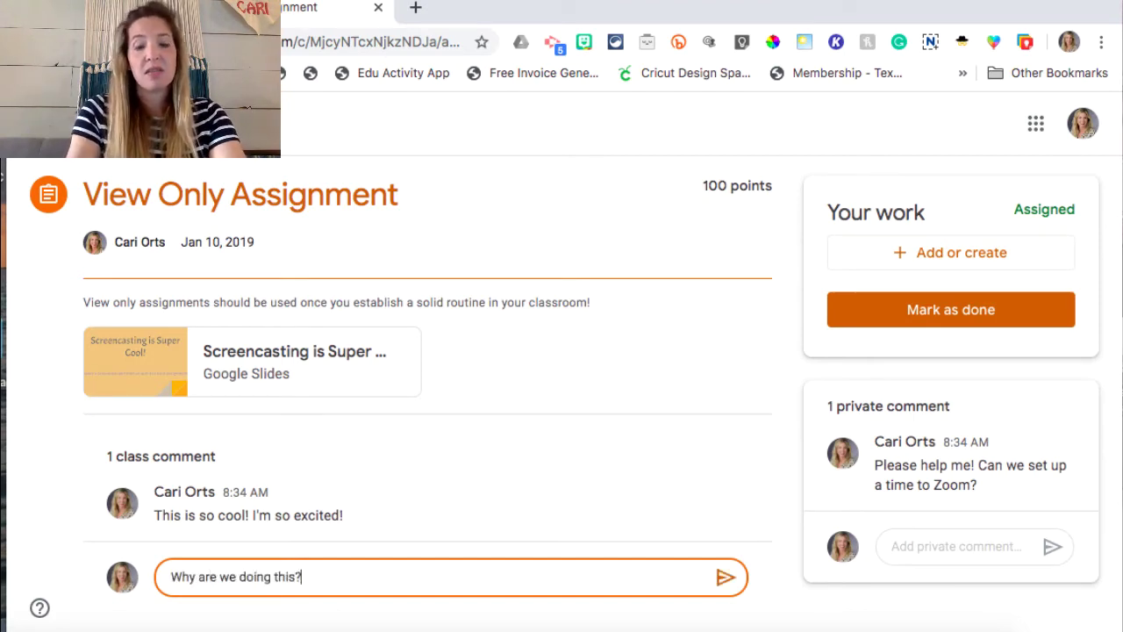
text( I'm so over this)
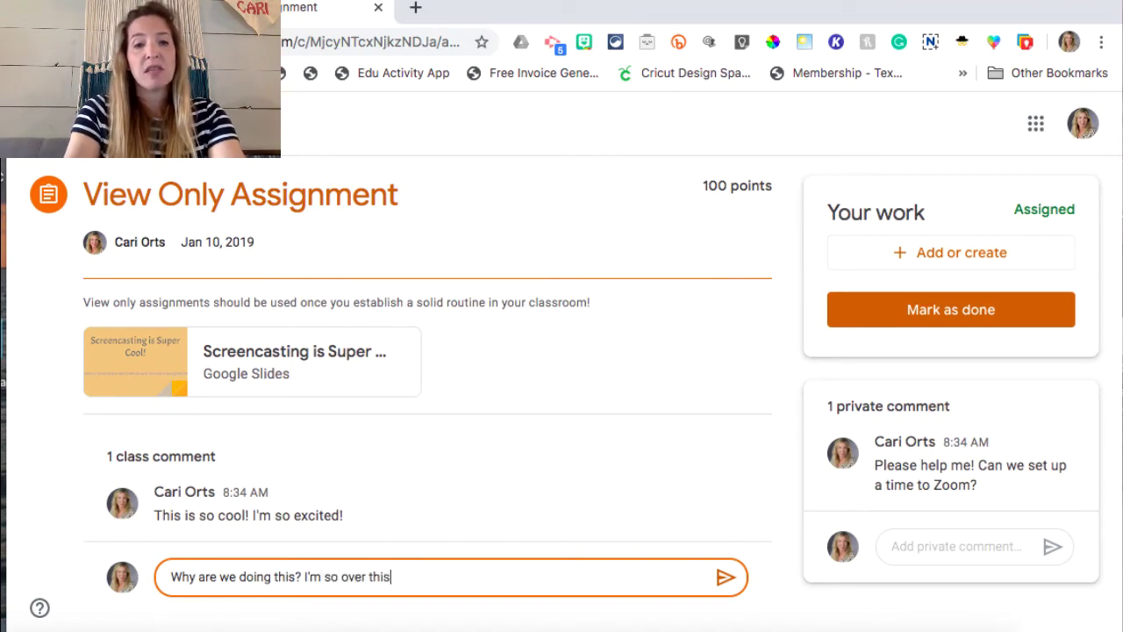
text( work!)
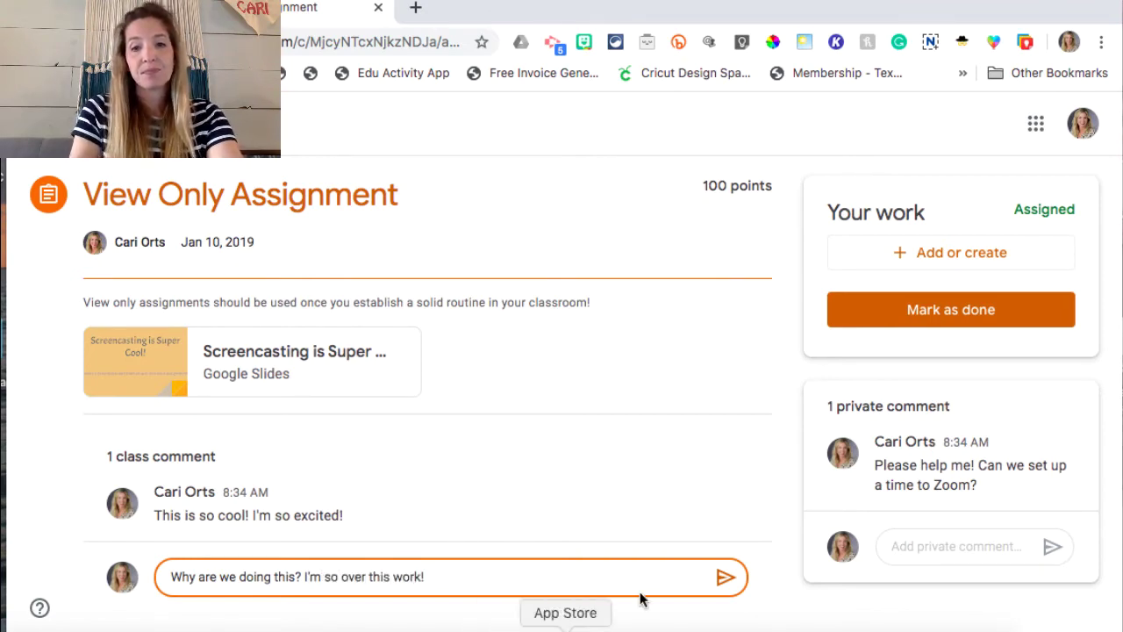
click(727, 577)
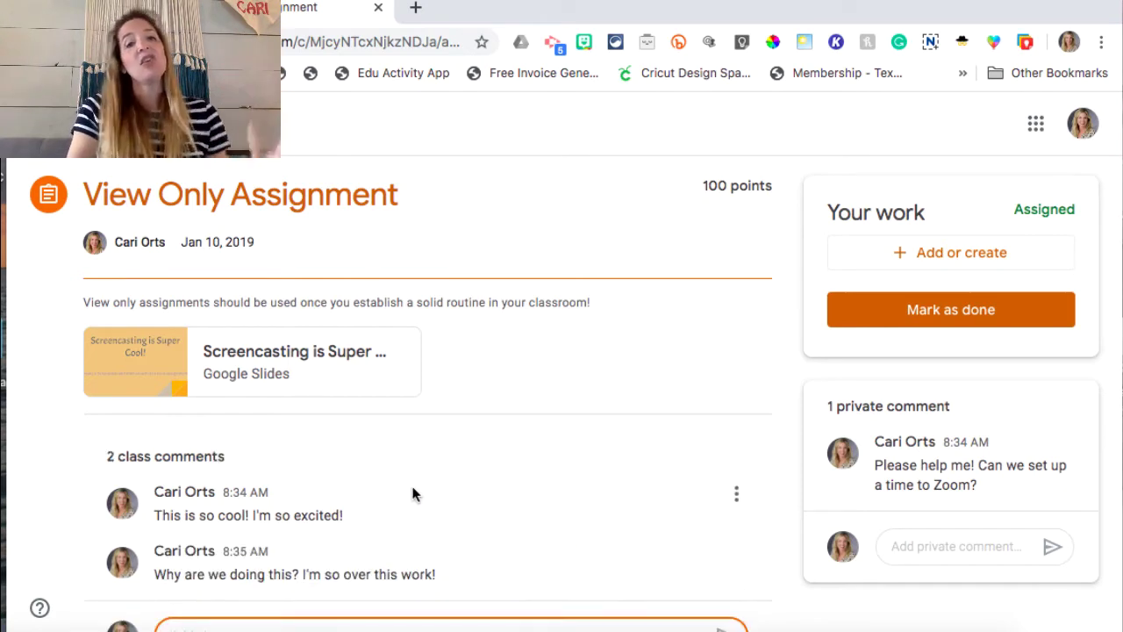
Delete the class comment "Why are we doing this? I'm so over this work!" from the View Only Assignment
scroll(312, 498, down, 1)
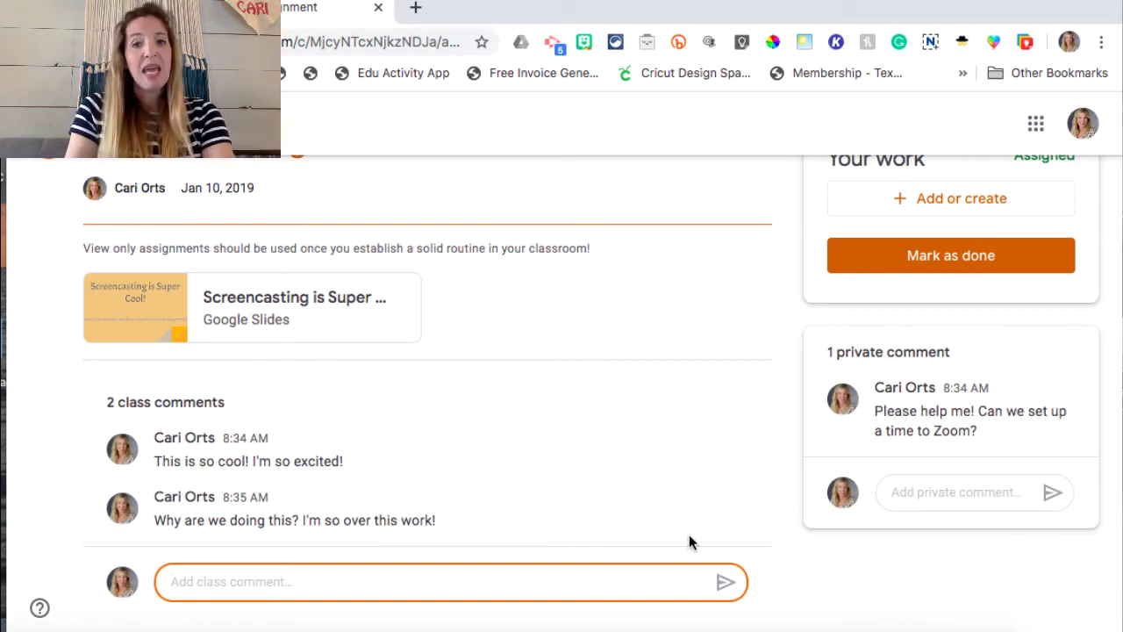
click(735, 507)
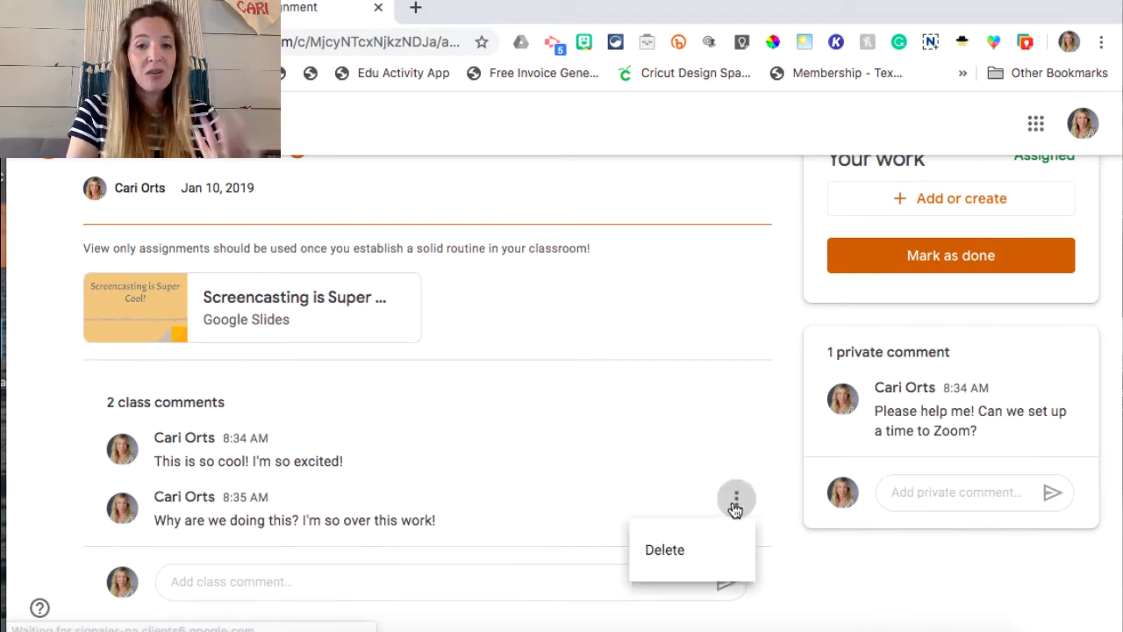
click(675, 548)
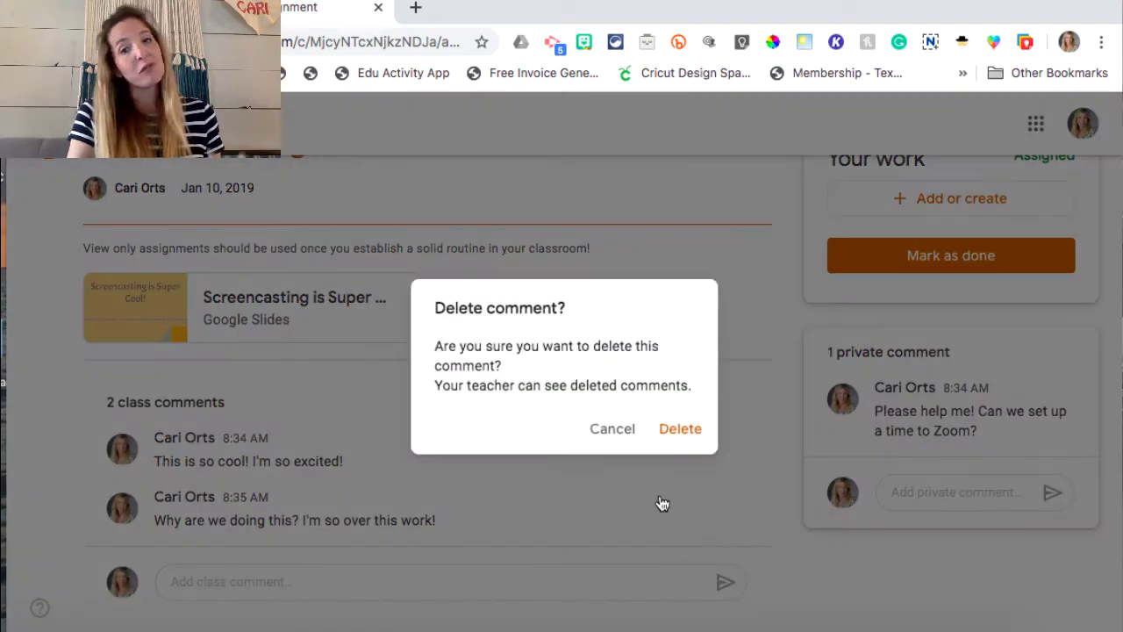
click(690, 430)
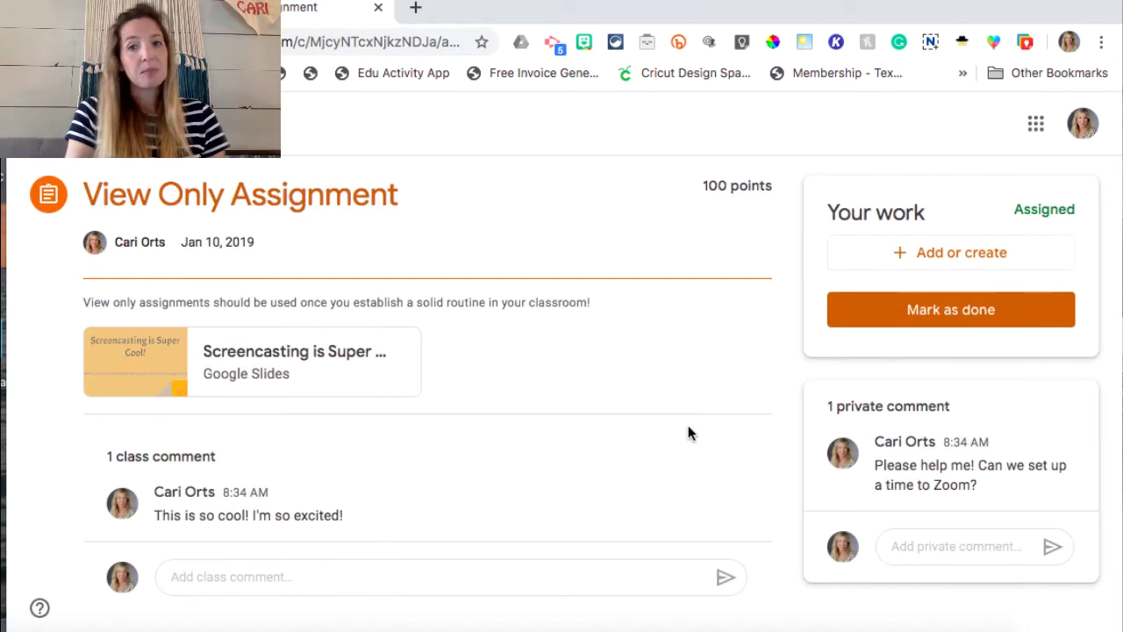
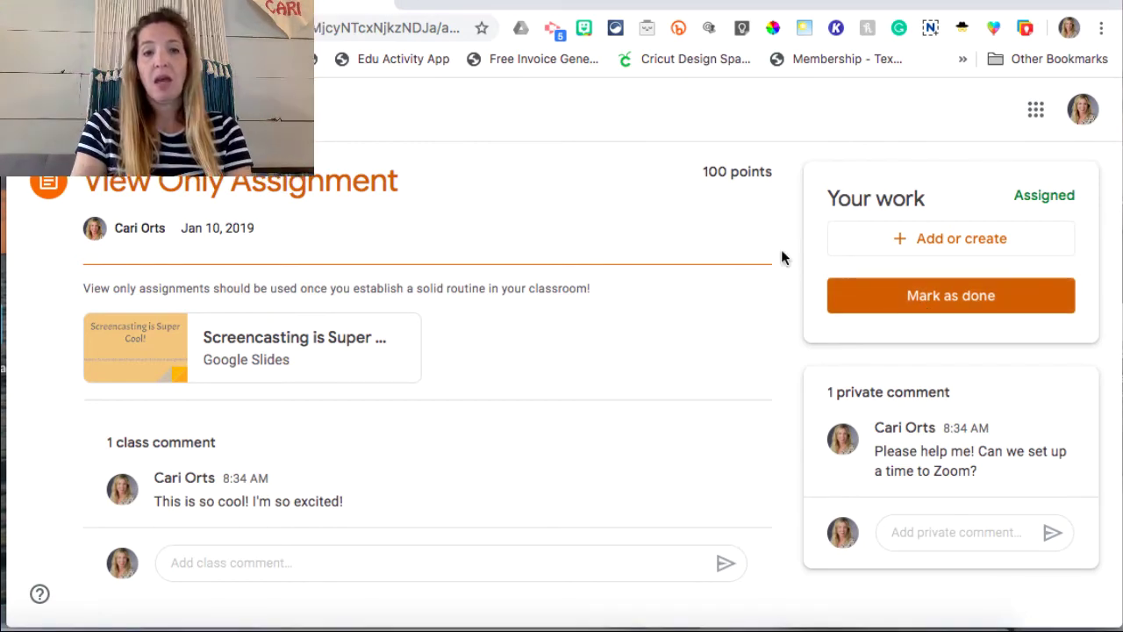
Mark the View Only Assignment as done without attaching any work
click(945, 304)
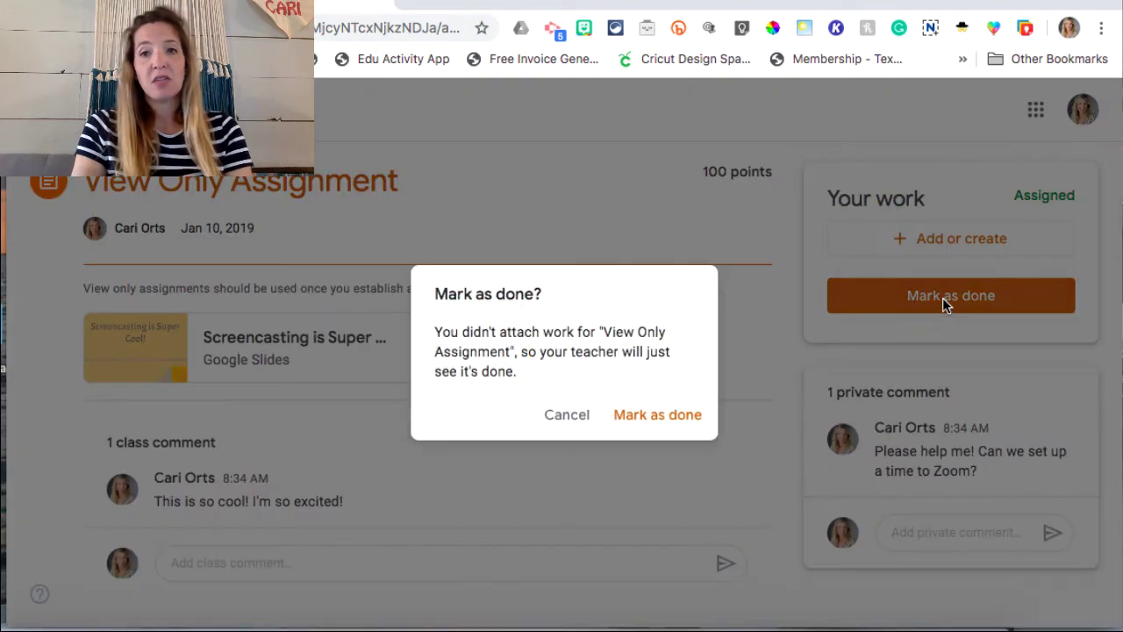
click(665, 412)
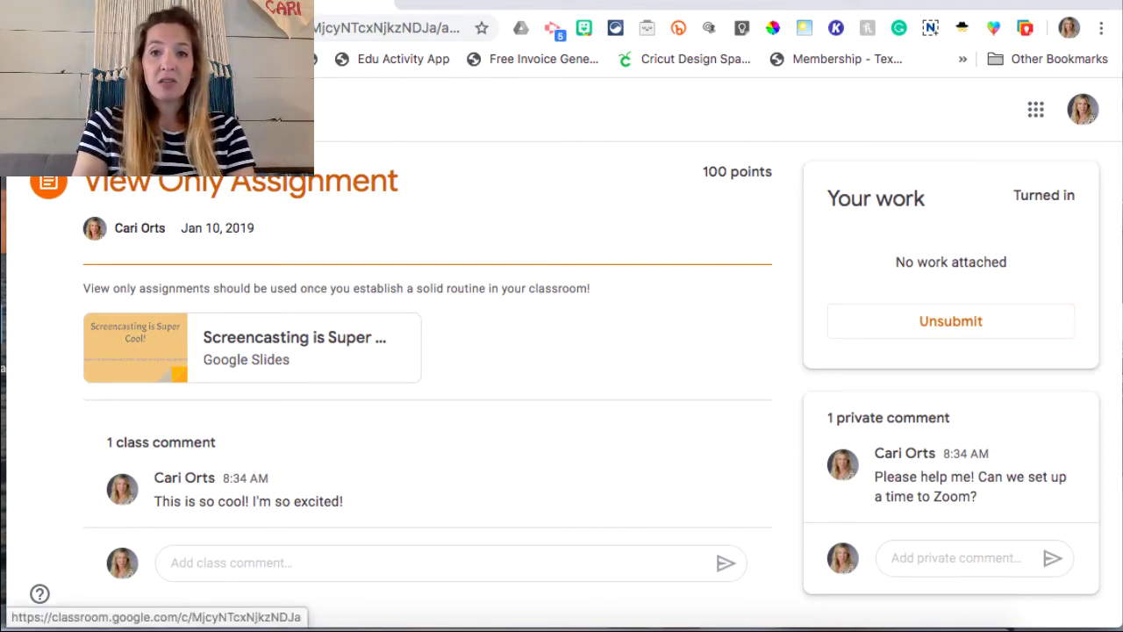
Return to the class's classwork list and compare the View Only Assignment's status and icon with the Daily Grades assignments
click(131, 109)
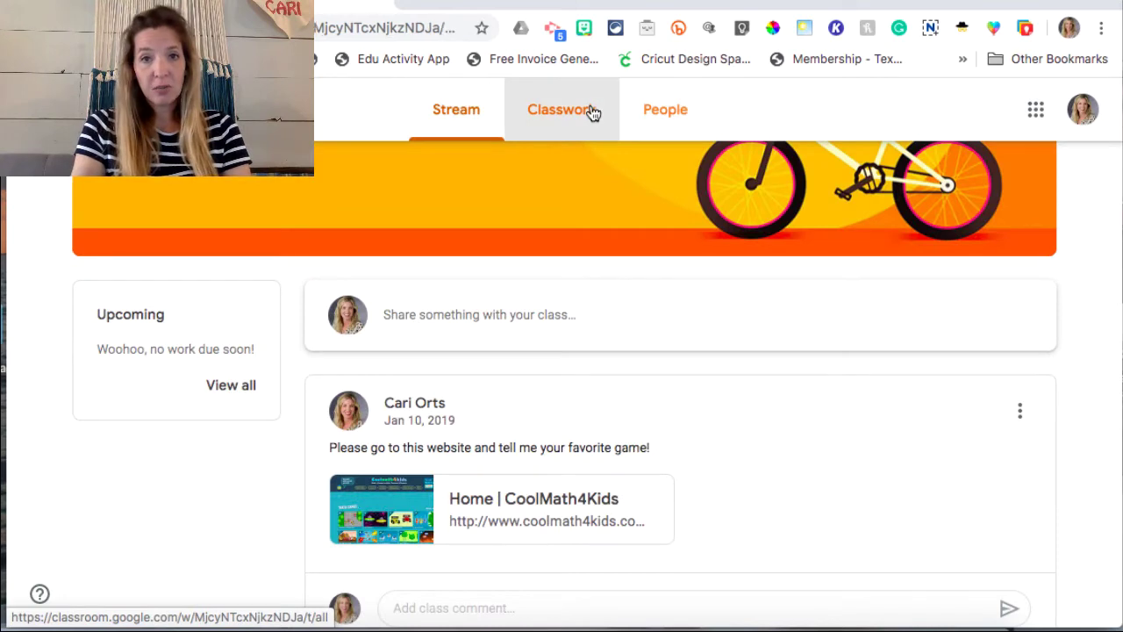
click(593, 111)
scroll(614, 306, down, 3)
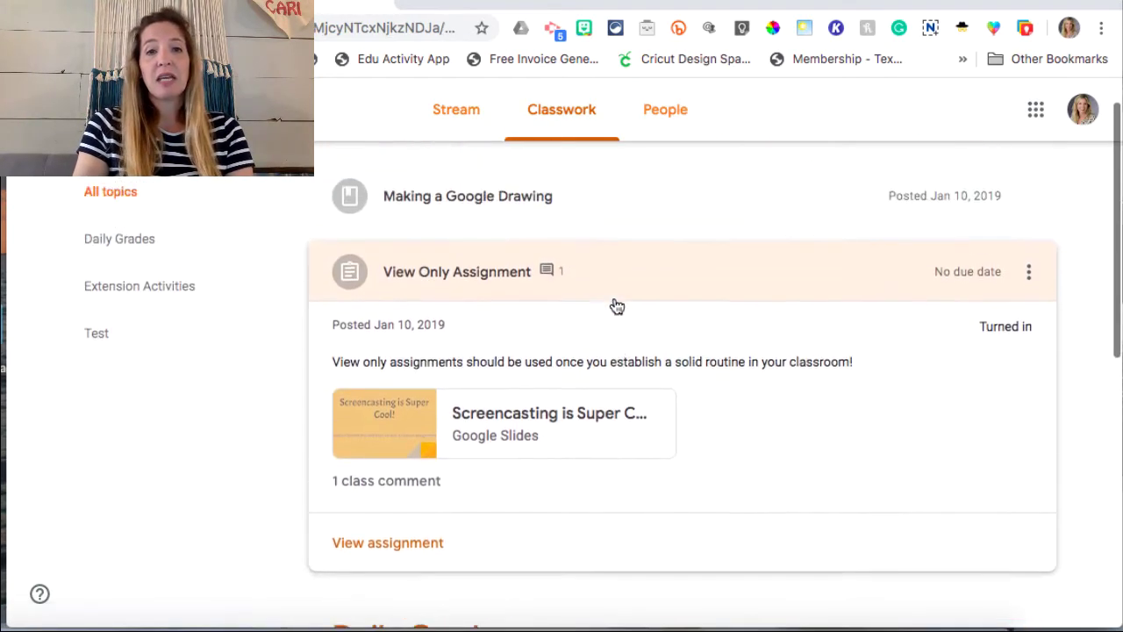
scroll(617, 306, up, 3)
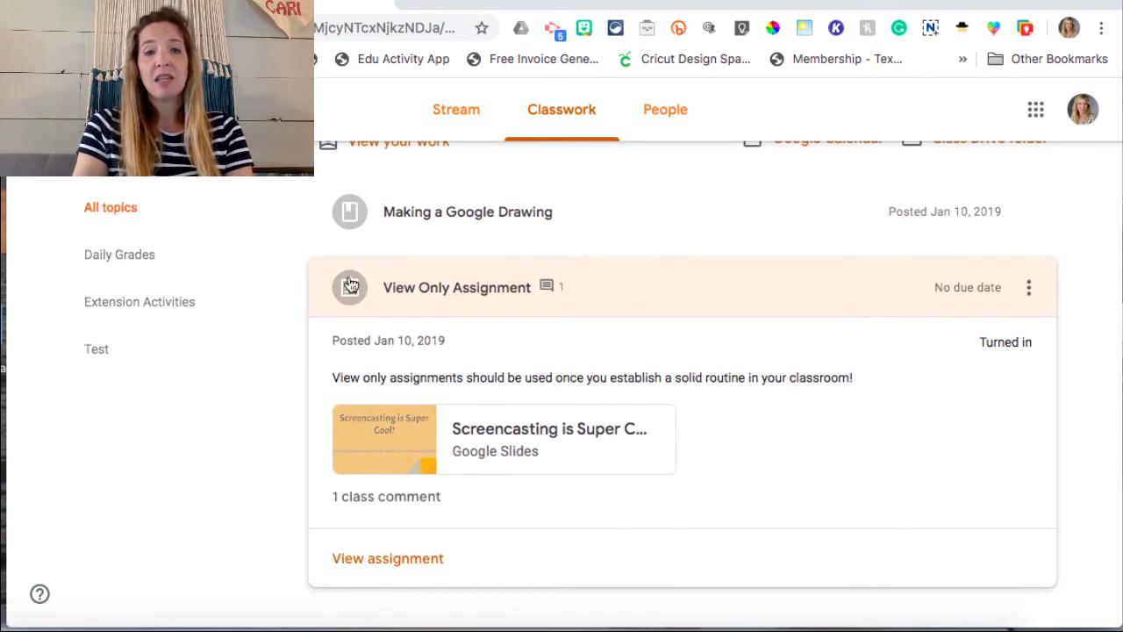
scroll(470, 331, down, 3)
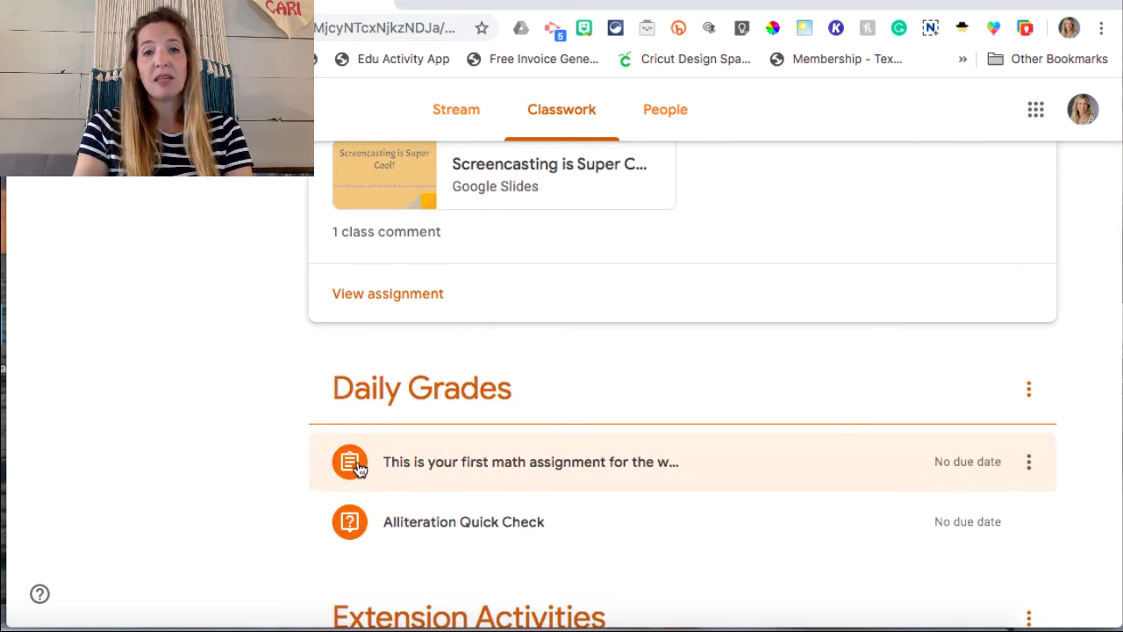
scroll(359, 463, up, 2)
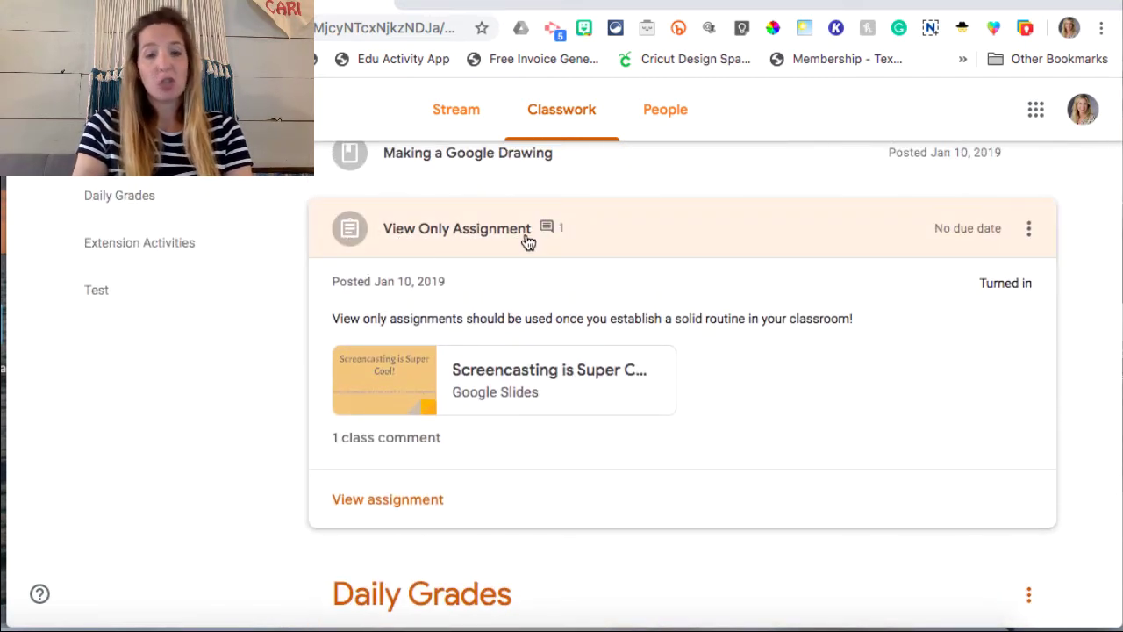
scroll(526, 239, up, 1)
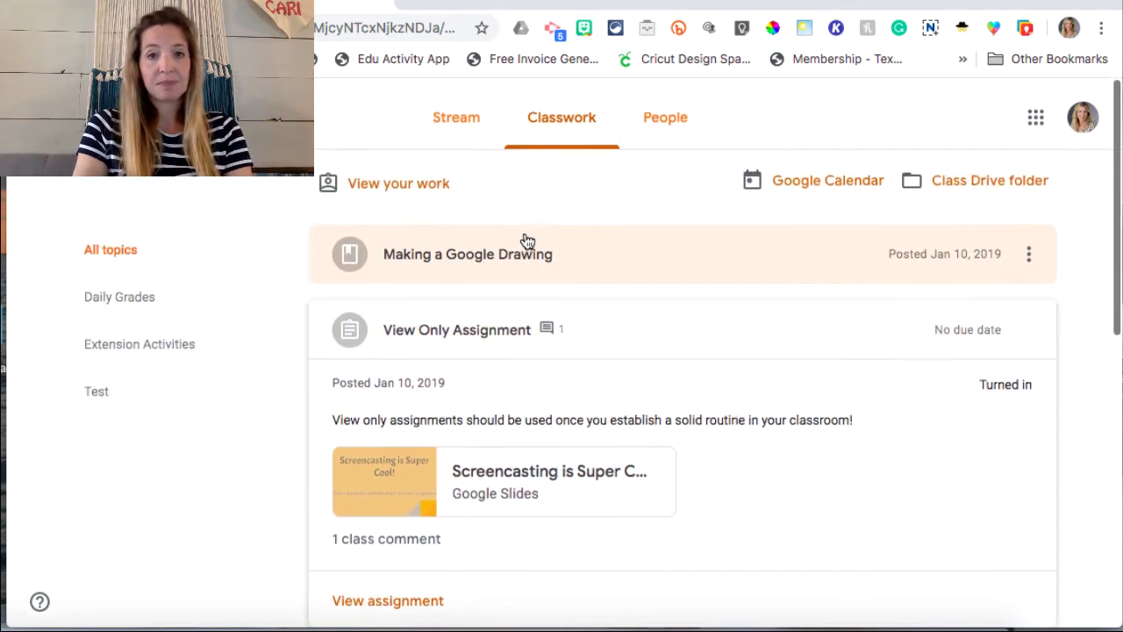
Add the class comment "That's so fun!" to the stream's welcome post about sharing Autodraw links
click(471, 112)
scroll(541, 352, down, 10)
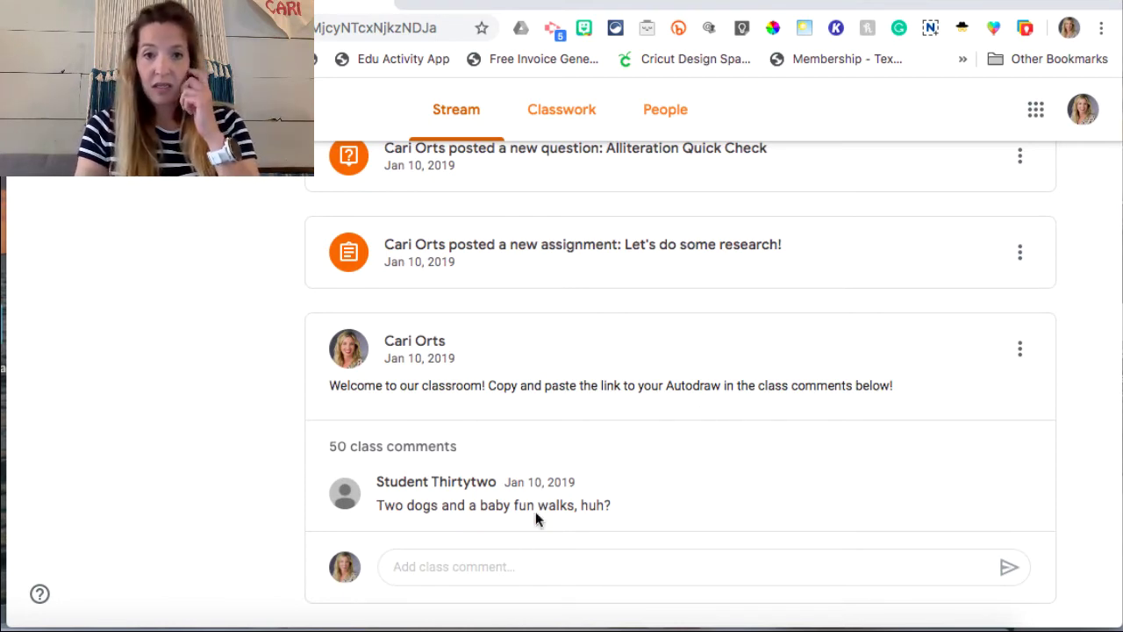
click(475, 568)
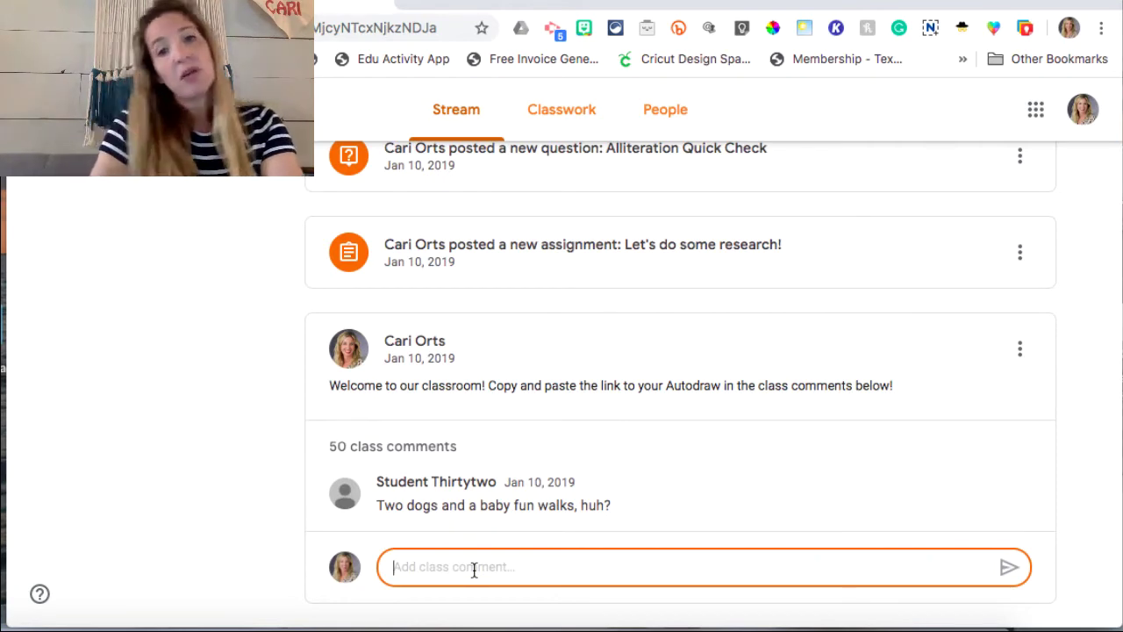
text(That's)
key(BackSpace)
key(BackSpace)
text(at's so fun!)
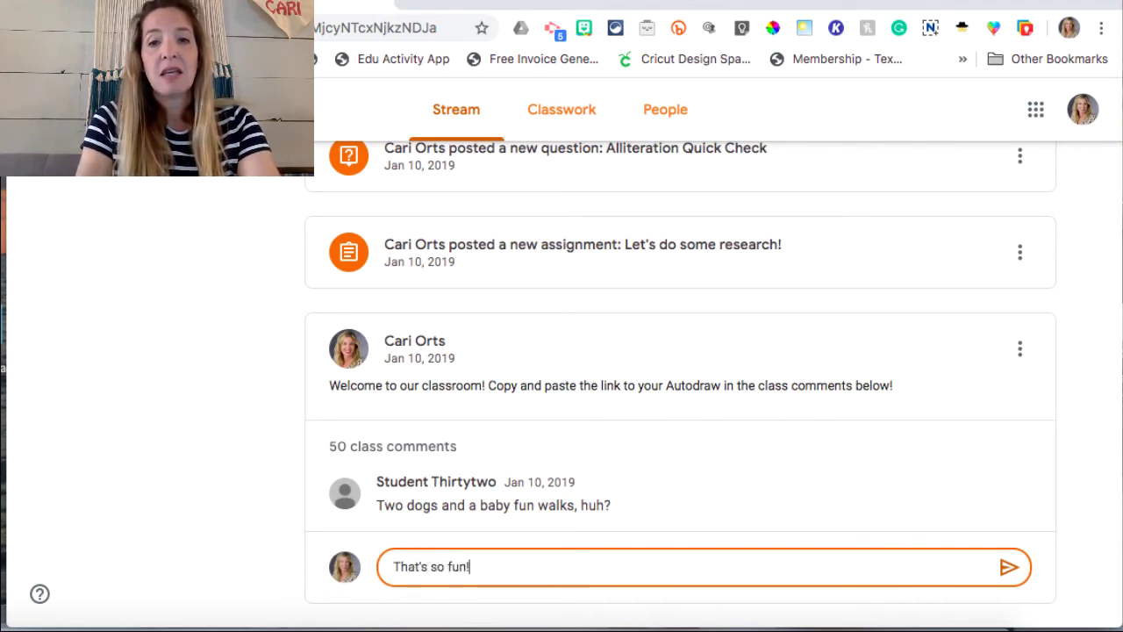
click(1008, 570)
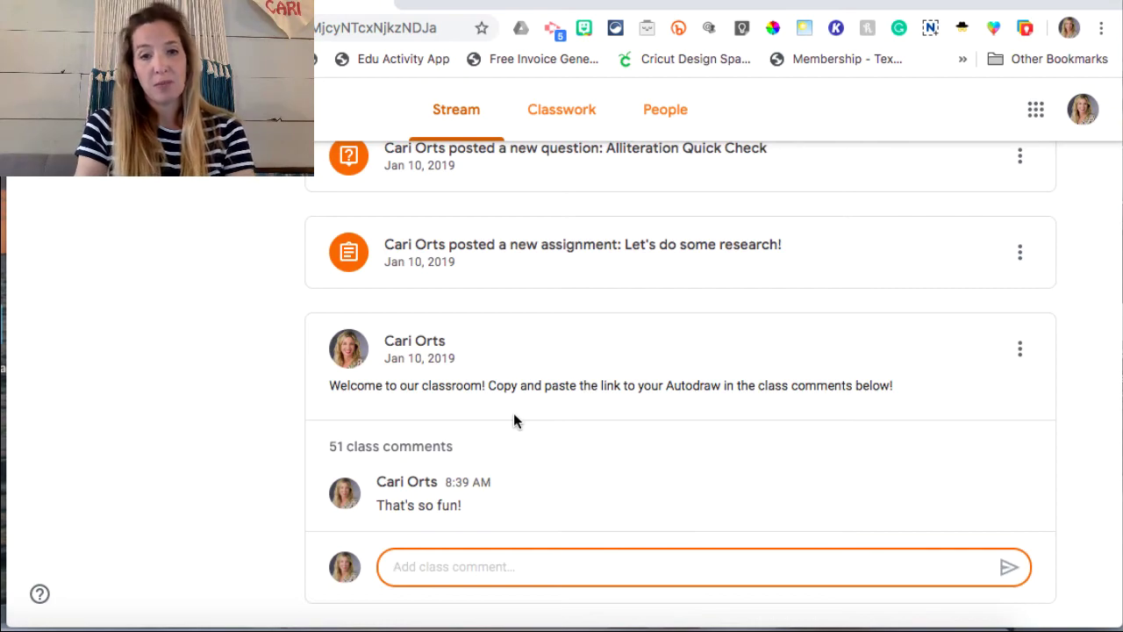
Expand all class comments on the welcome post and look through the students' Autodraw links and replies
click(428, 445)
scroll(429, 449, down, 10)
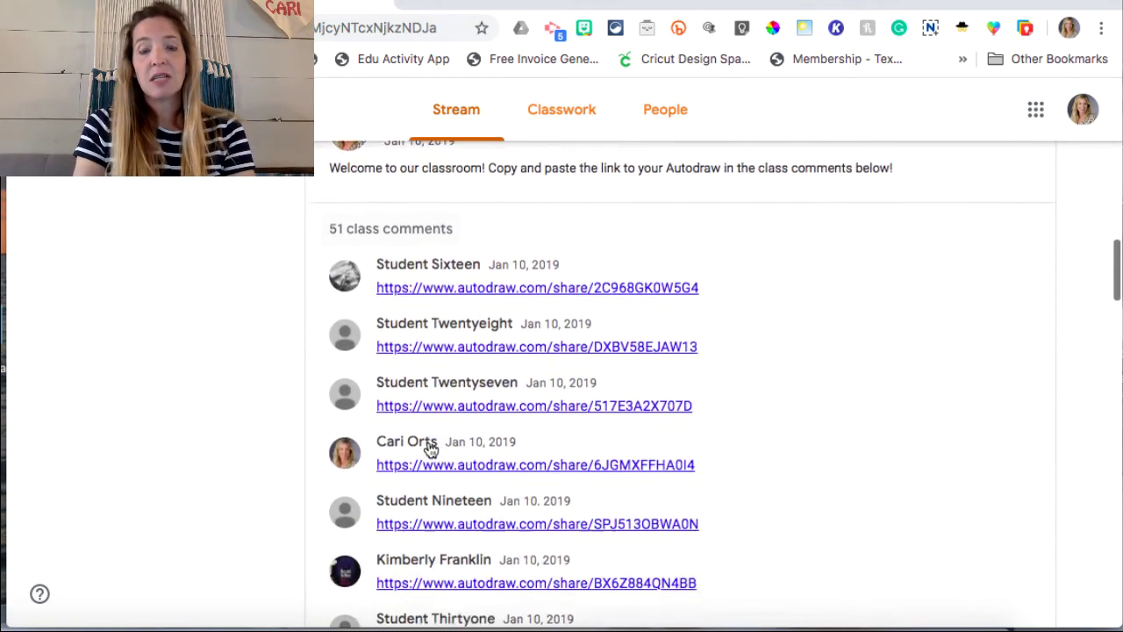
scroll(430, 449, down, 3)
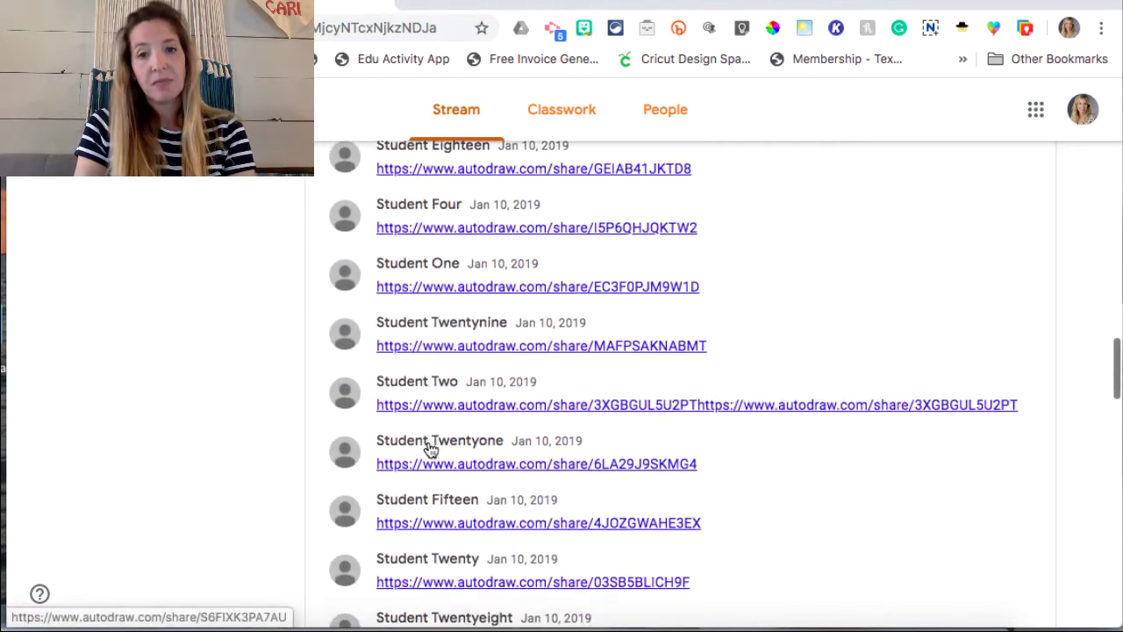
scroll(895, 488, down, 11)
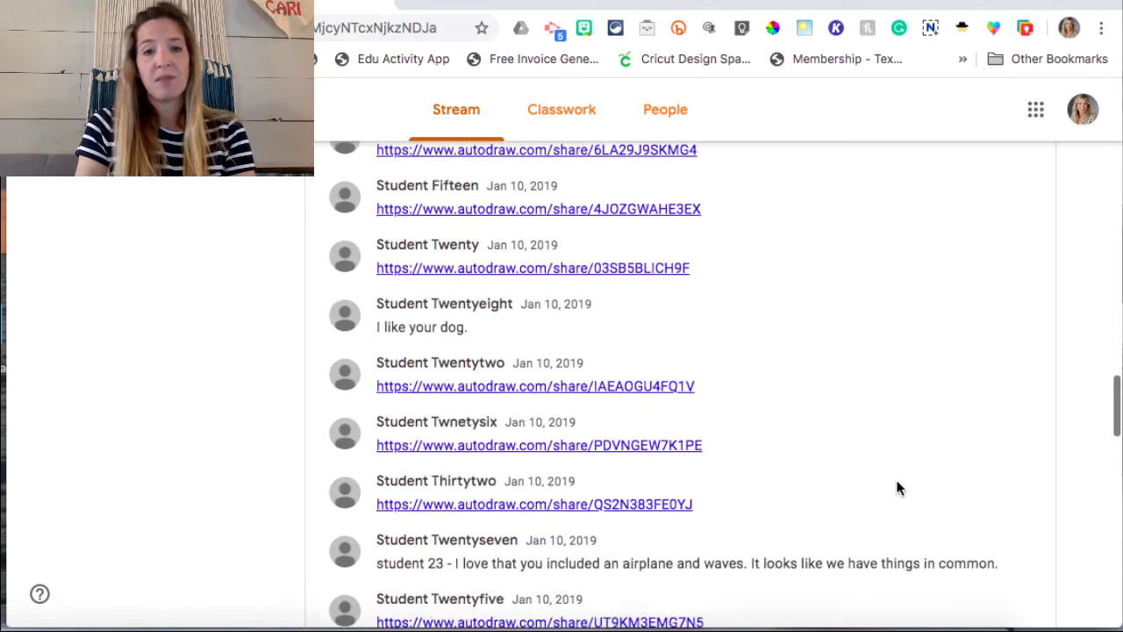
scroll(896, 488, down, 10)
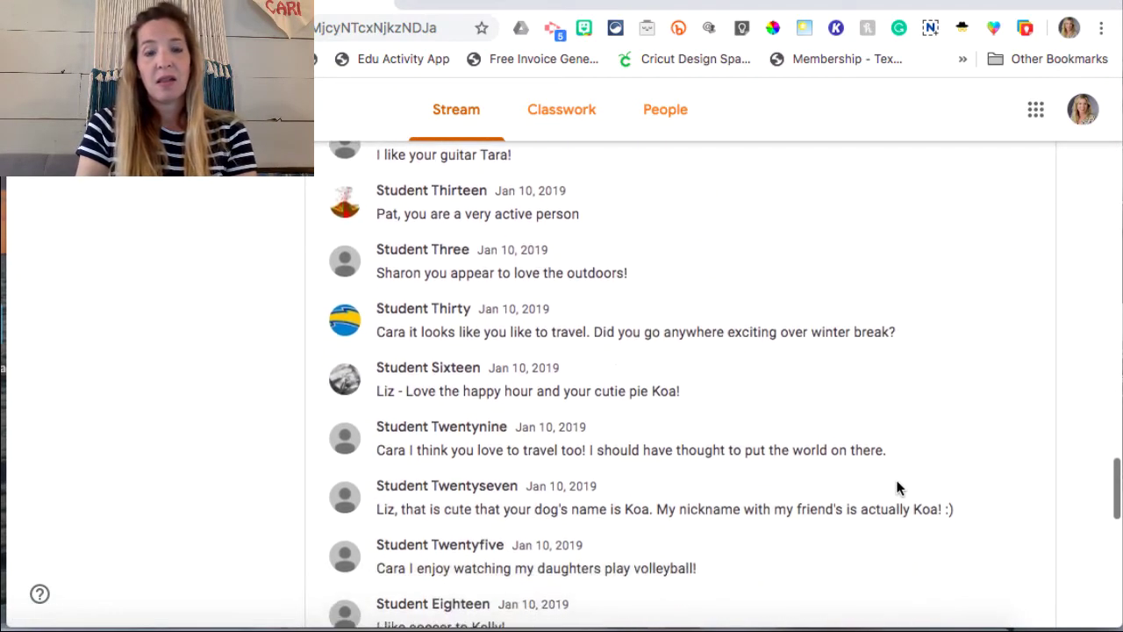
scroll(896, 487, up, 10)
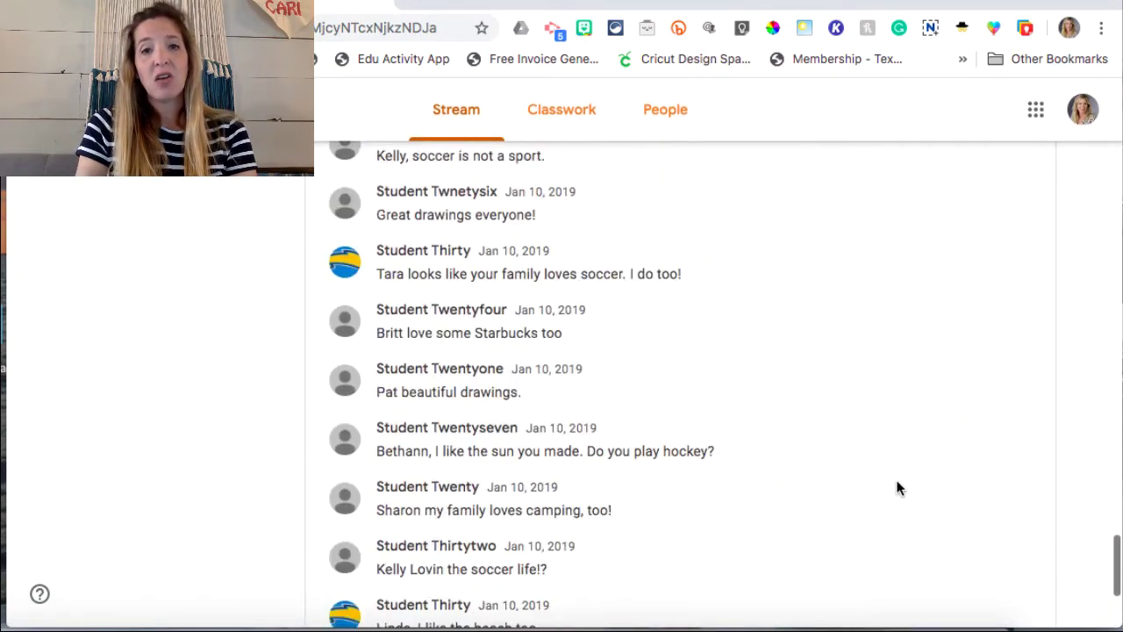
scroll(897, 488, up, 7)
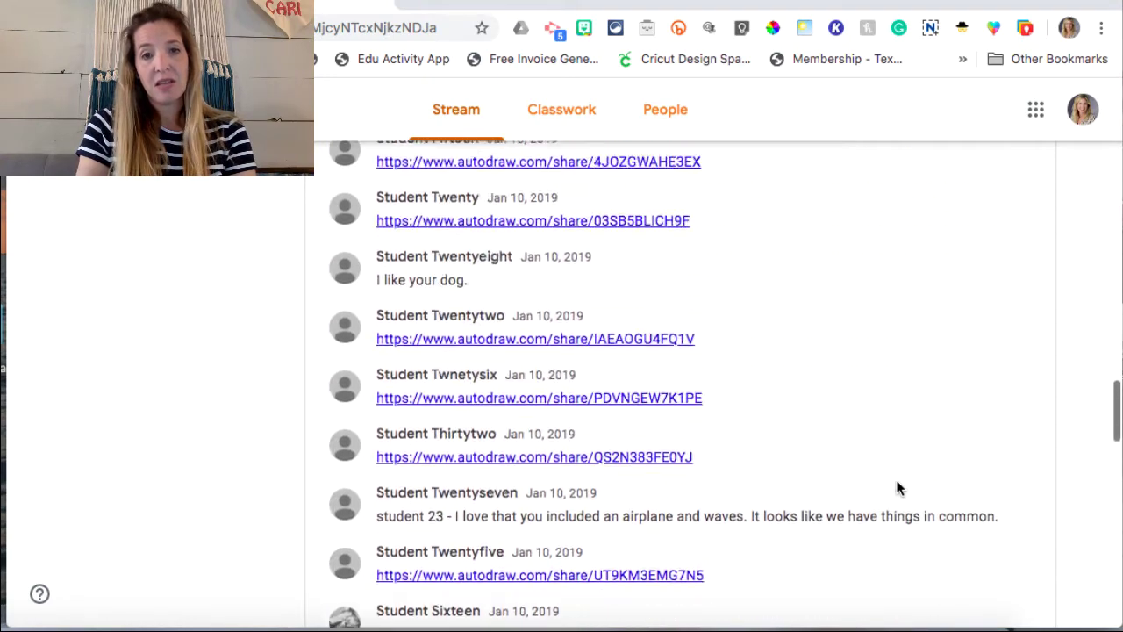
scroll(896, 488, up, 5)
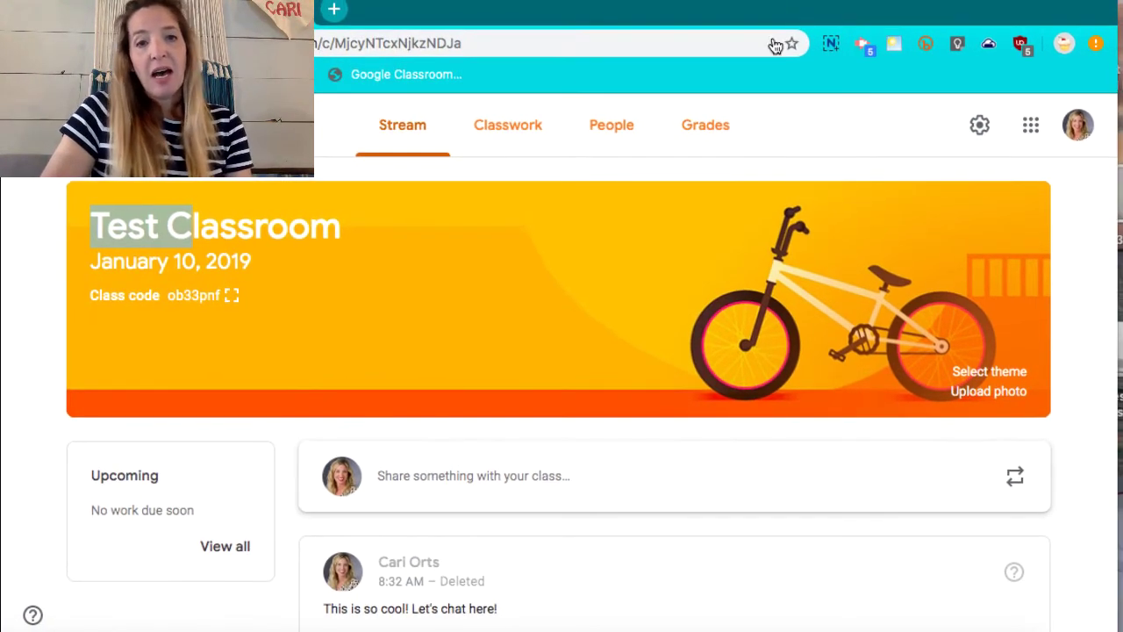
Examine the teacher's view of the class stream, including the deleted student posts and the newest comment on the welcome post
scroll(488, 431, down, 2)
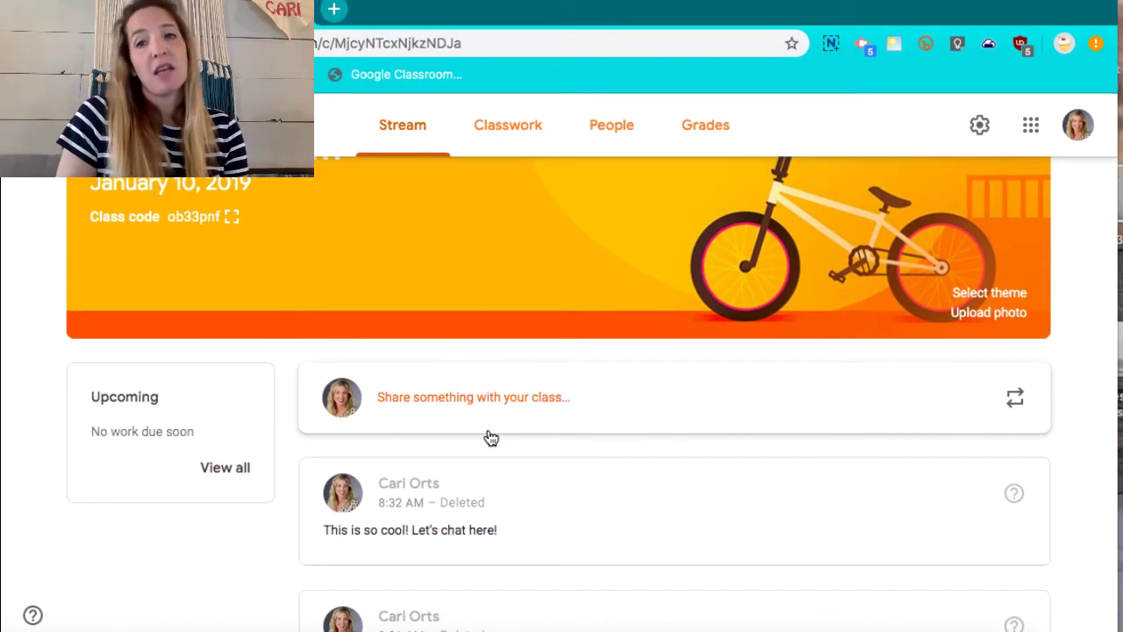
scroll(490, 437, down, 5)
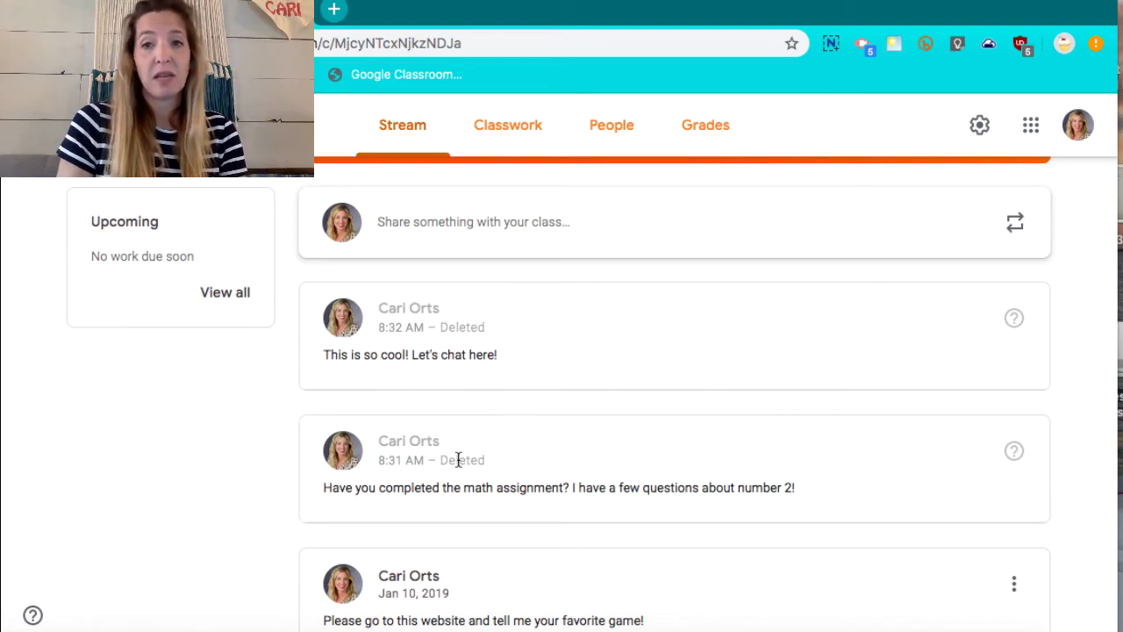
scroll(457, 460, down, 3)
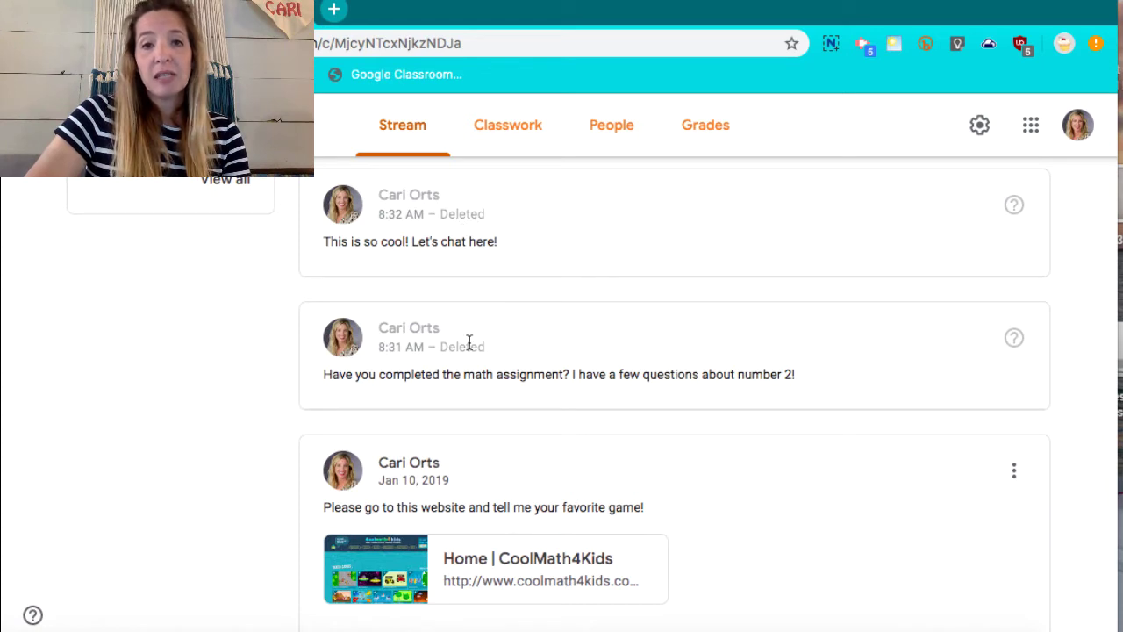
scroll(470, 342, down, 5)
scroll(469, 344, down, 10)
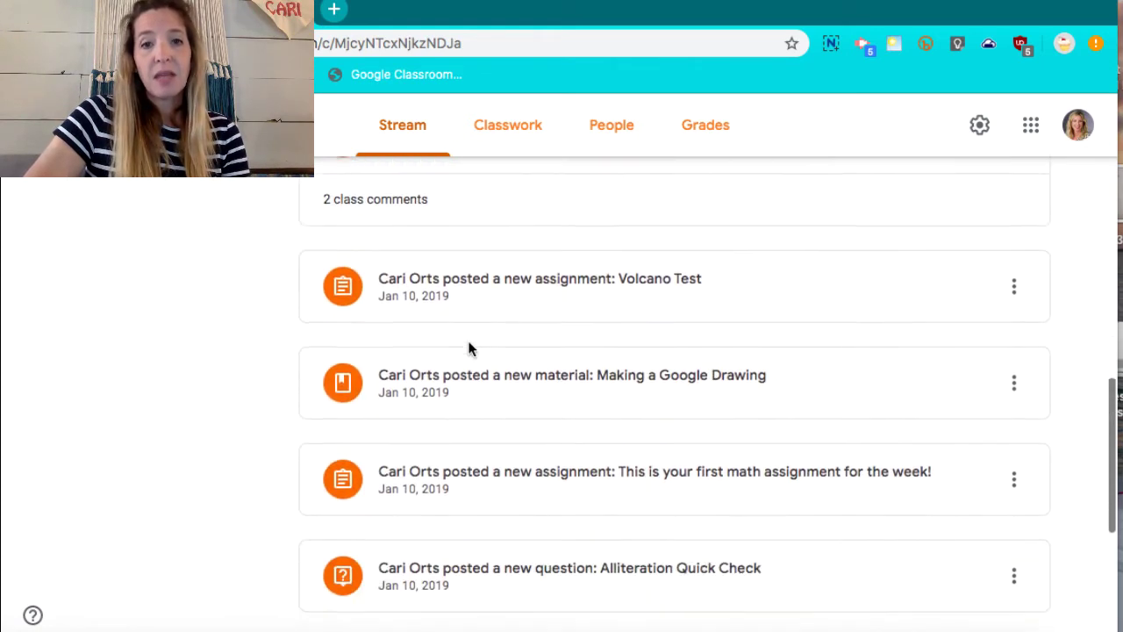
scroll(470, 348, down, 4)
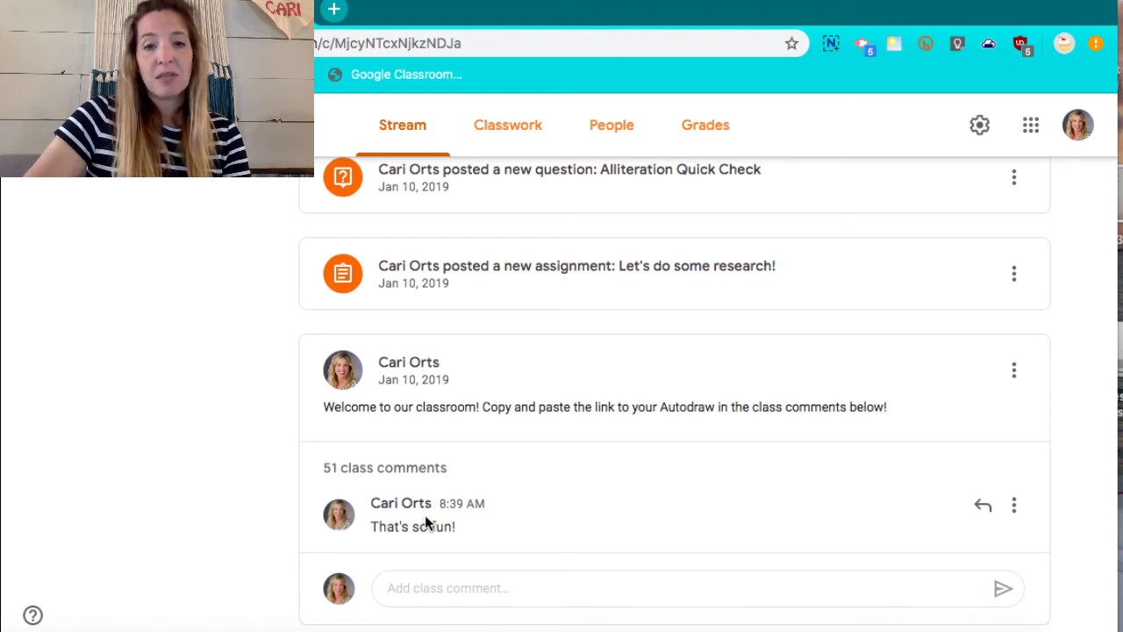
scroll(427, 522, up, 20)
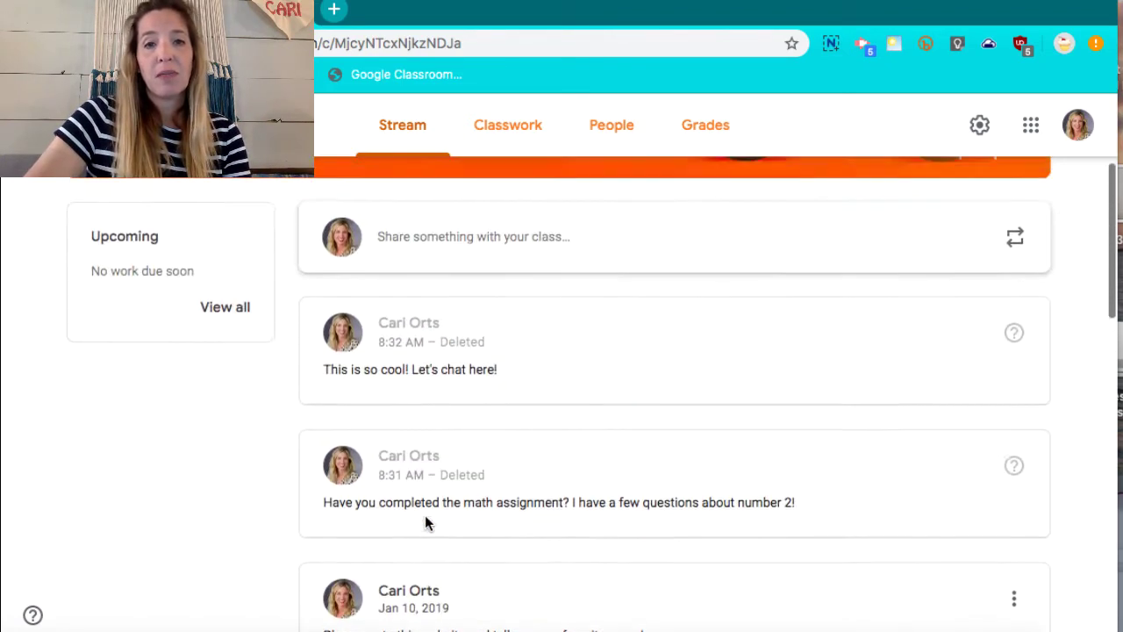
scroll(424, 522, up, 3)
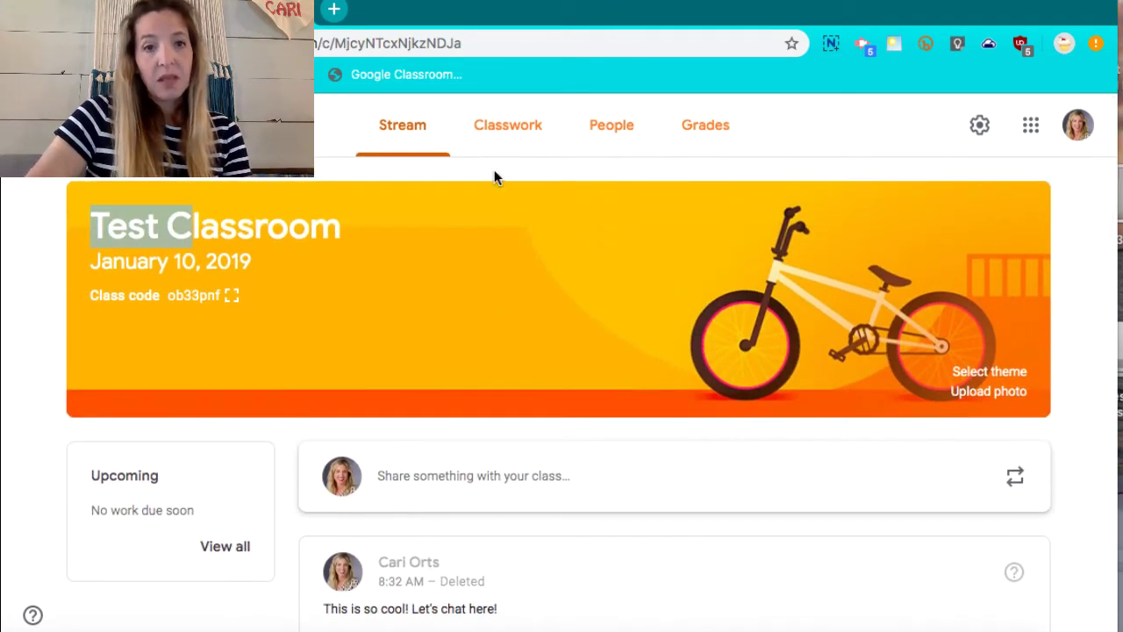
Review the class comments on the View Only Assignment in the teacher's classwork list, including the deleted comment, and close them
click(512, 132)
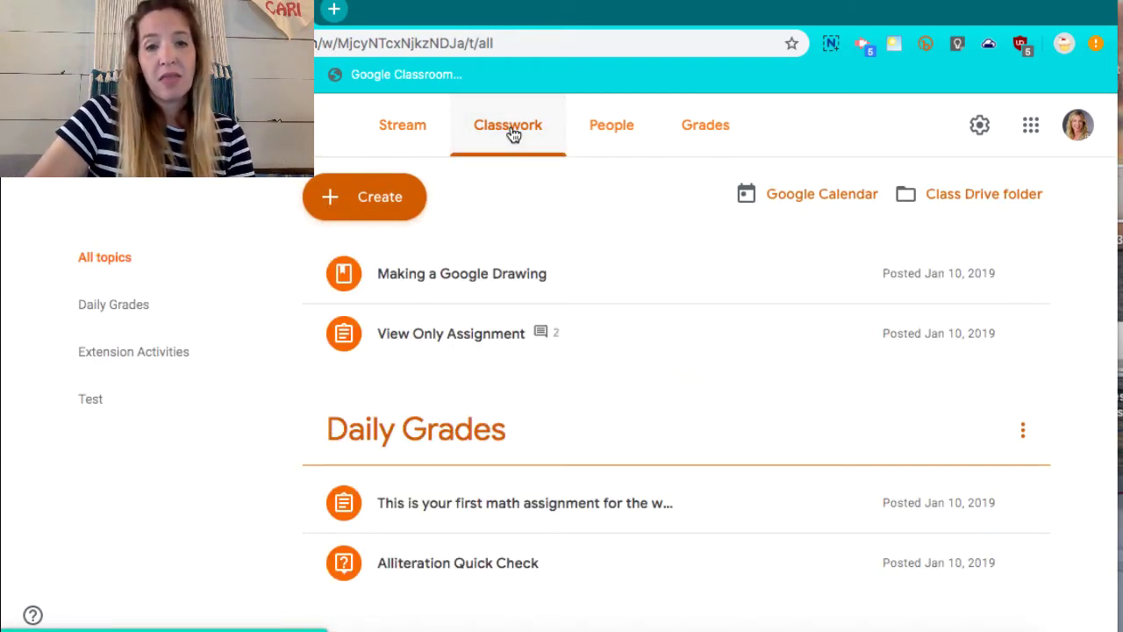
click(429, 348)
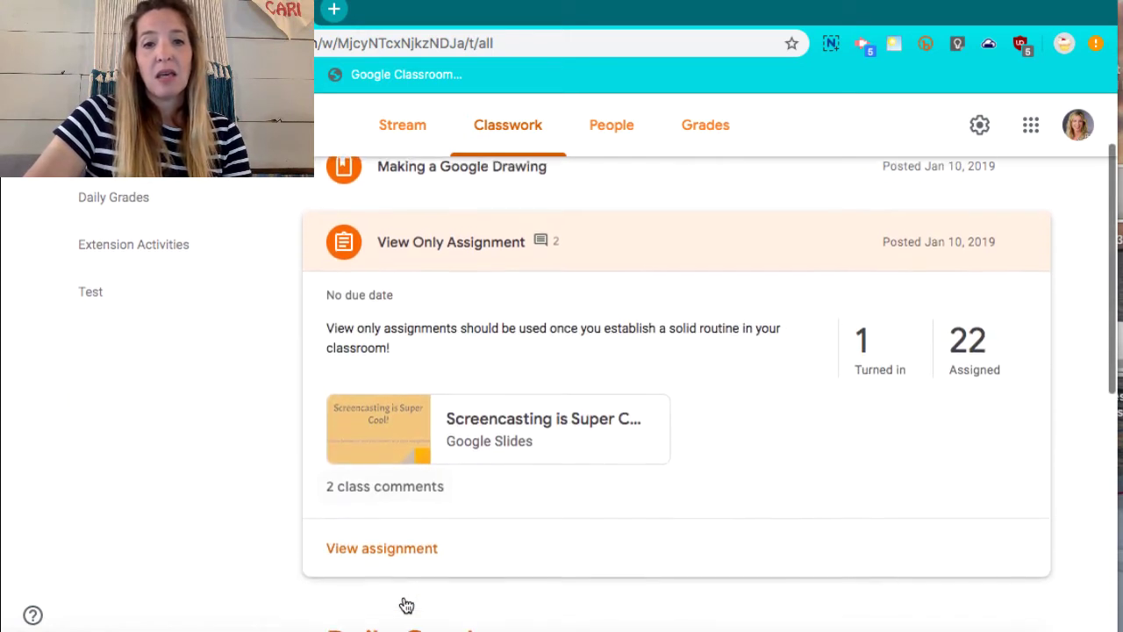
click(401, 466)
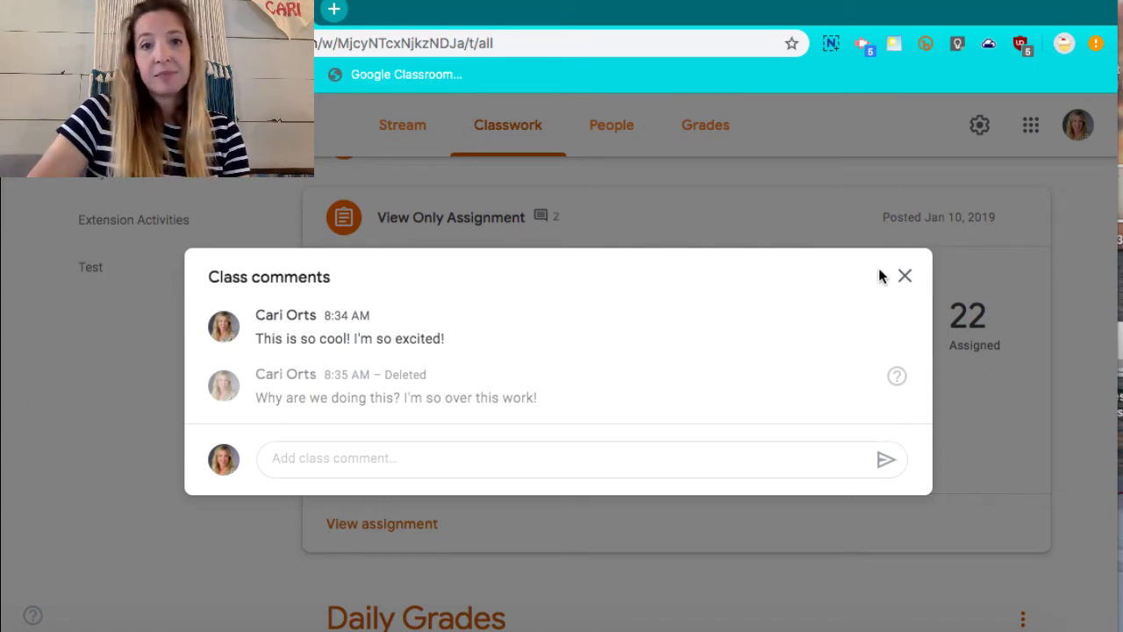
click(906, 276)
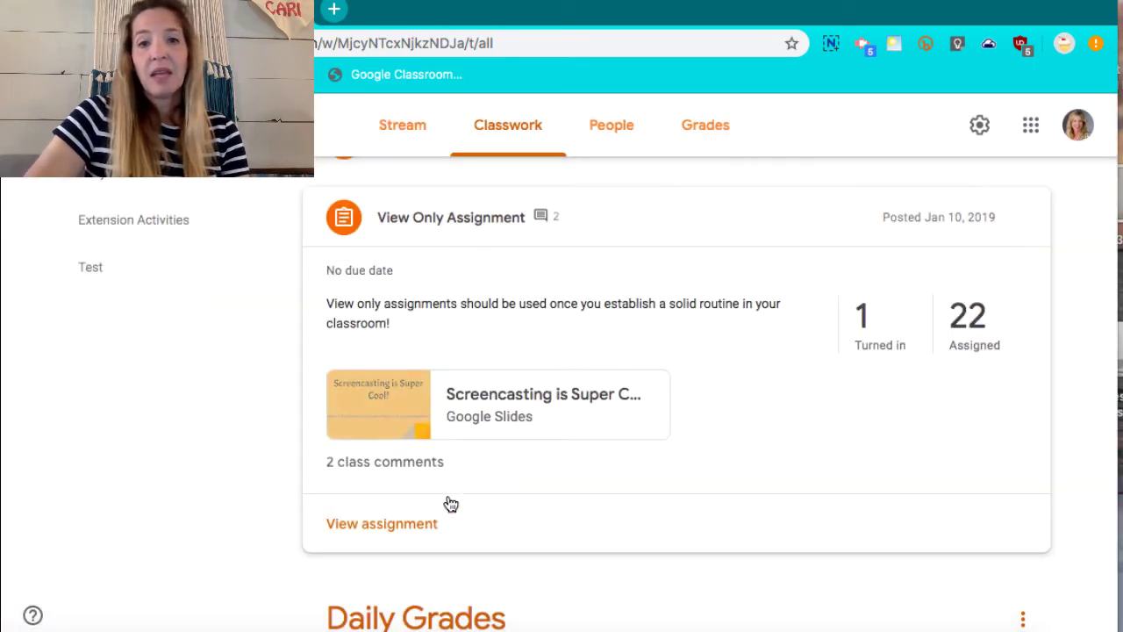
Open the turned-in student's work on the View Only Assignment and reply with the private comment "Yes! Let's set up a time!"
click(409, 527)
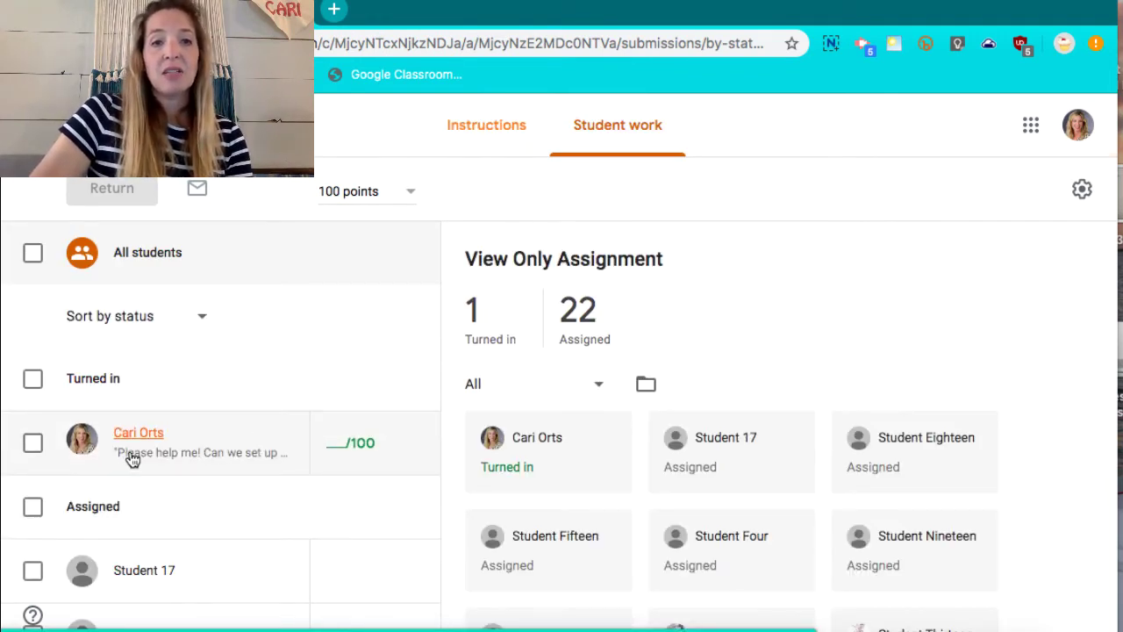
click(348, 443)
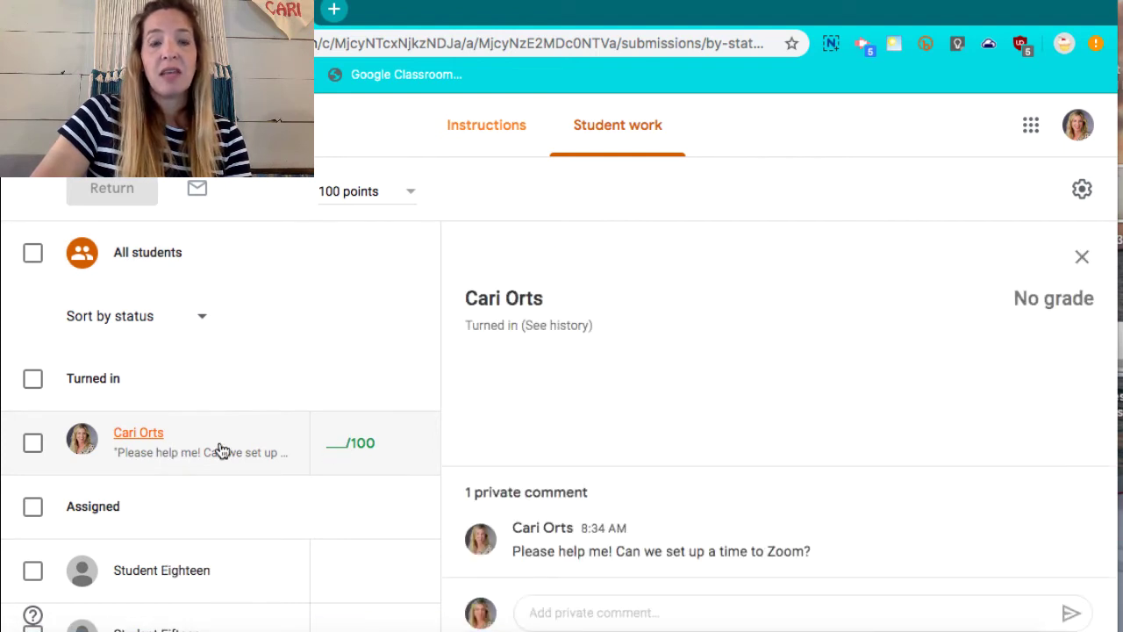
click(572, 613)
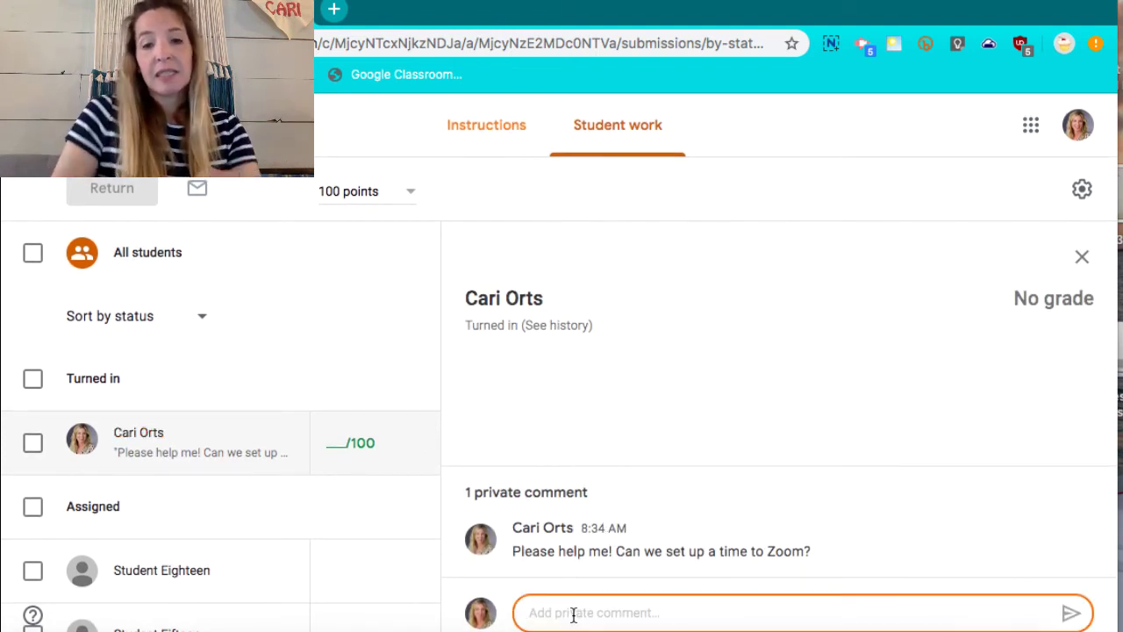
text(YEs)
key(BackSpace)
key(BackSpace)
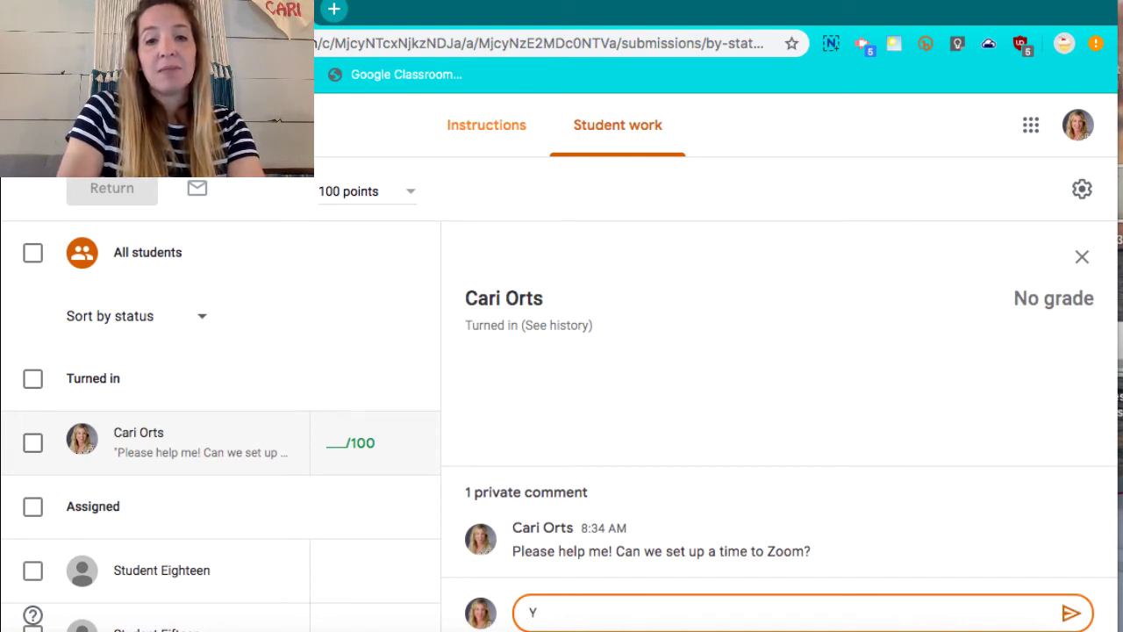
text(es! )
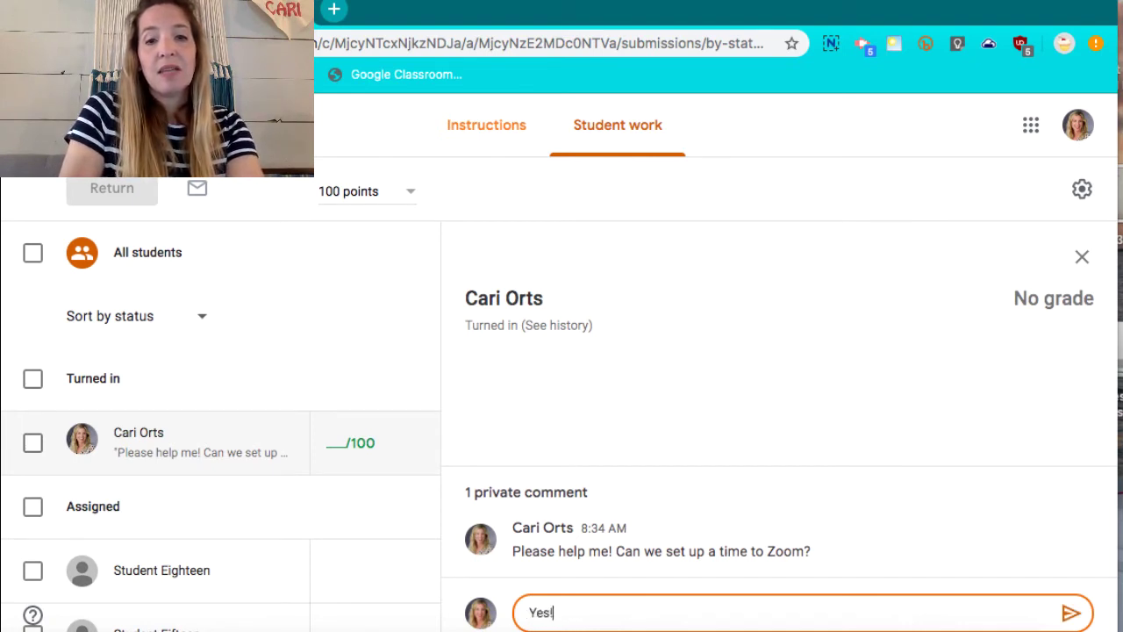
text(Let's )
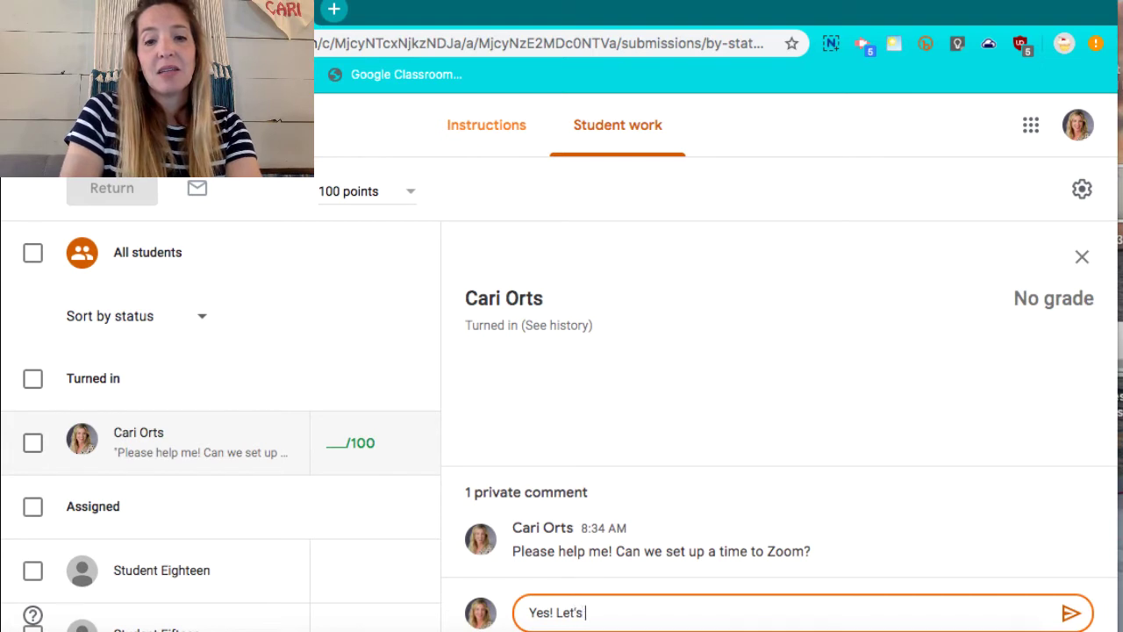
text(set up a t)
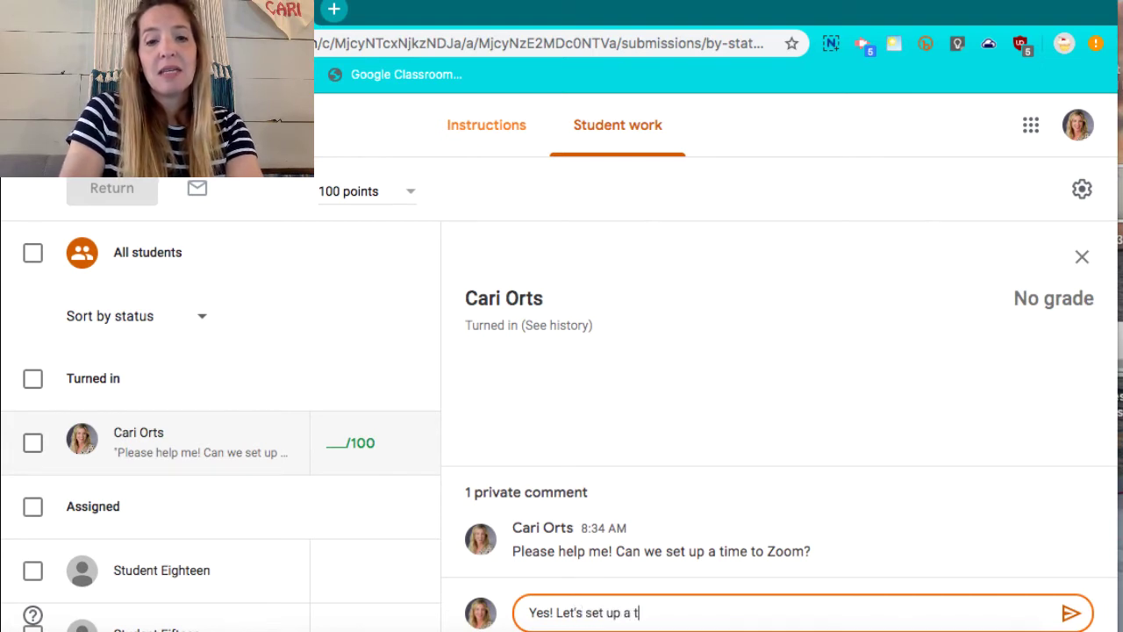
text(ime!)
click(1070, 612)
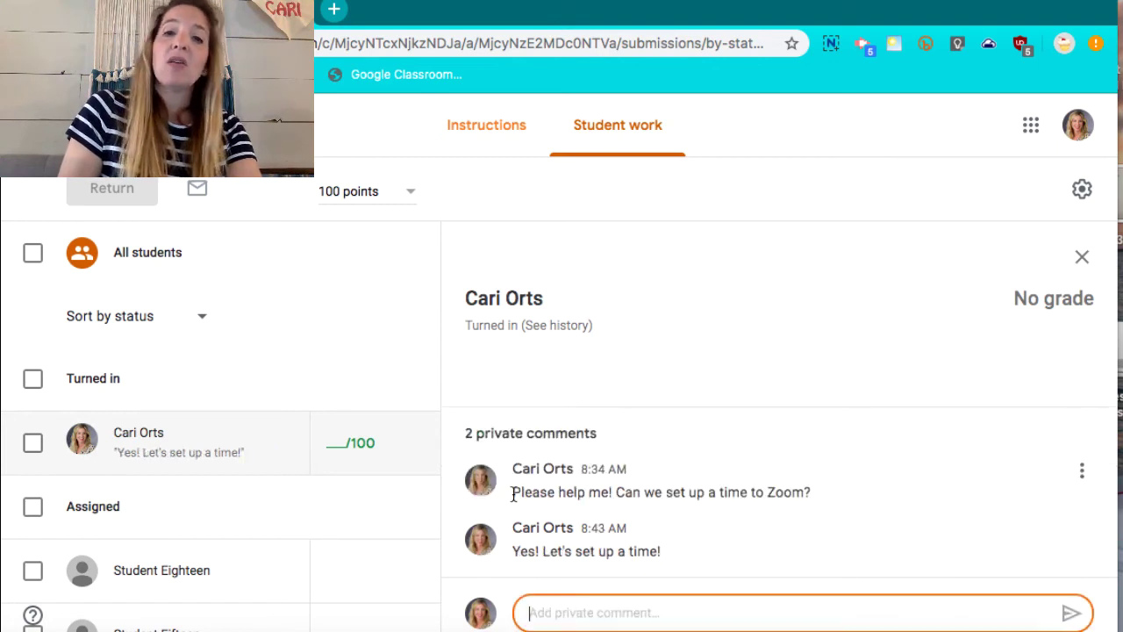
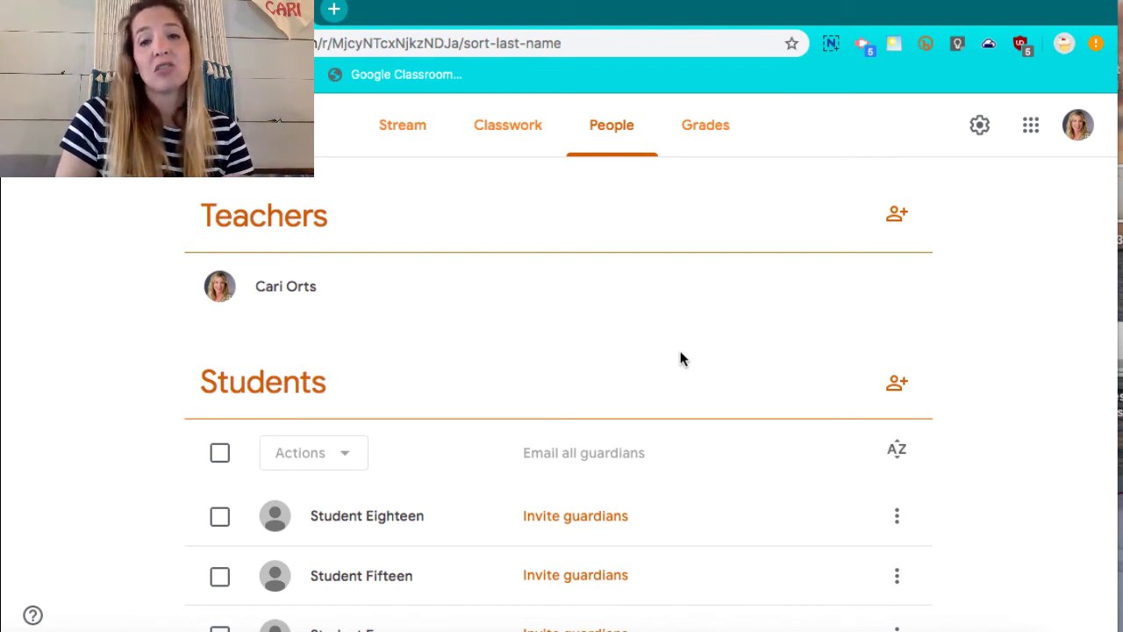
Mute the student listed between Student One and Student Sixteen in the class roster
scroll(681, 358, down, 5)
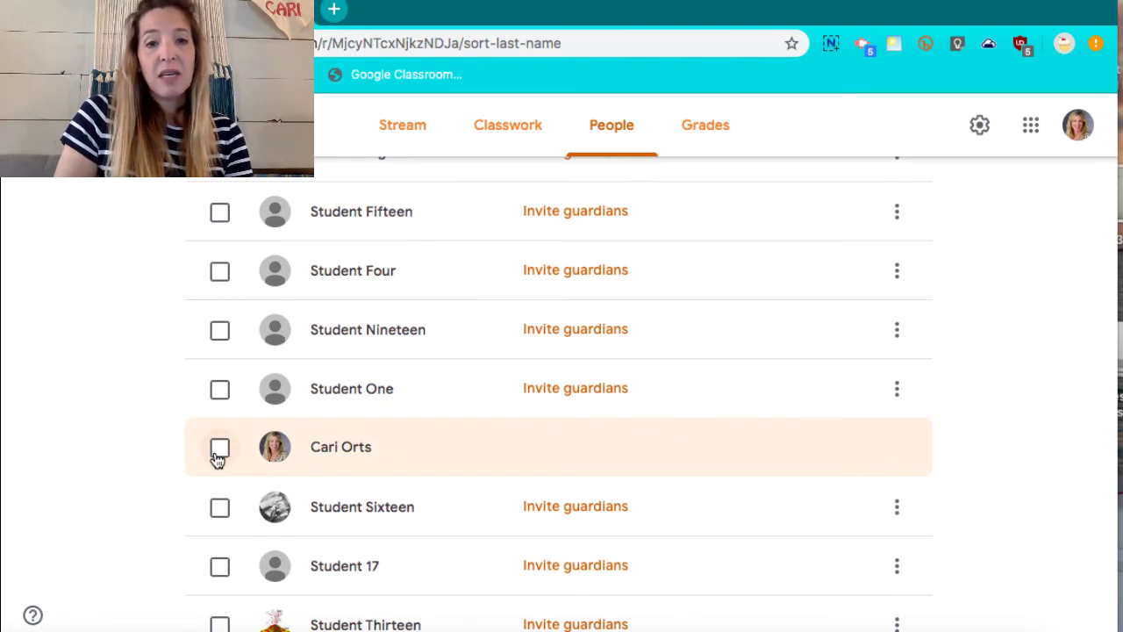
click(219, 454)
scroll(343, 465, up, 3)
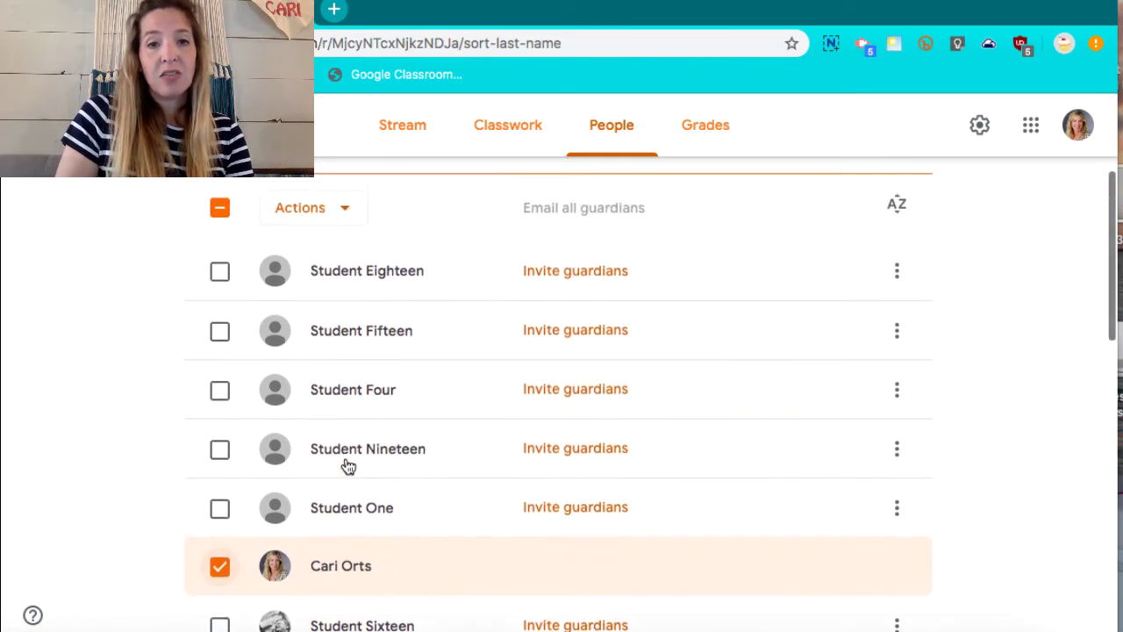
click(341, 307)
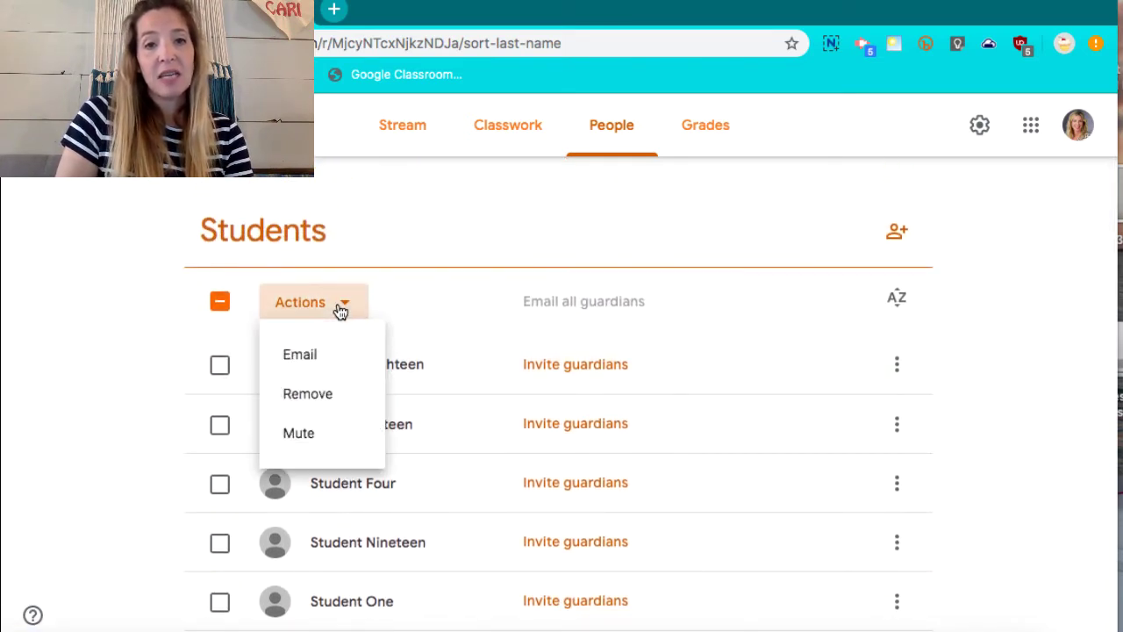
click(321, 439)
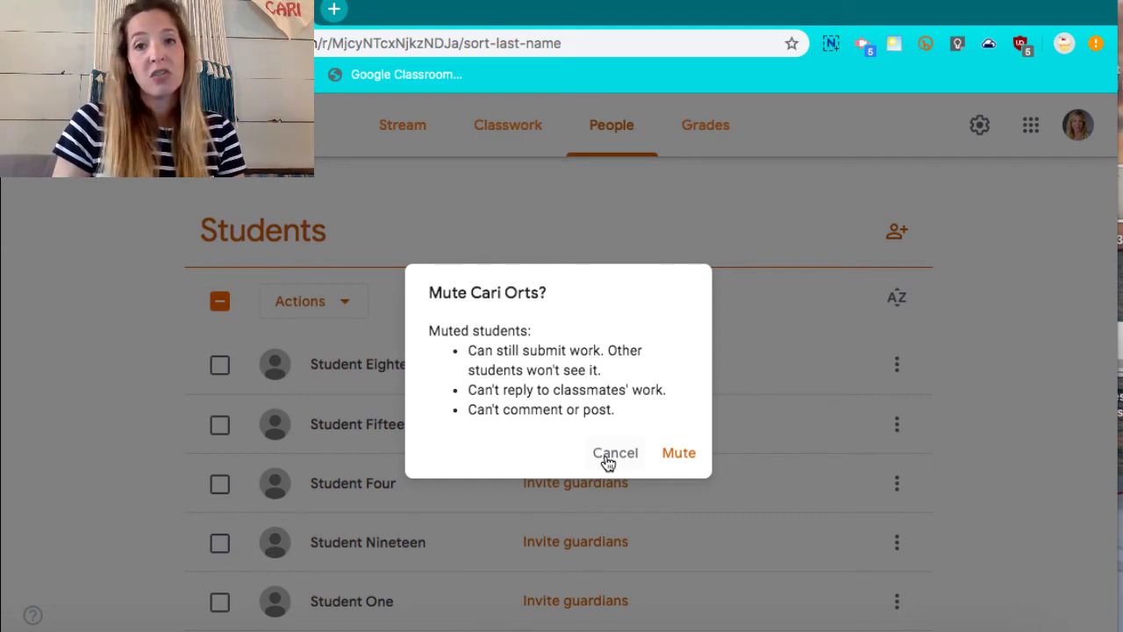
click(679, 452)
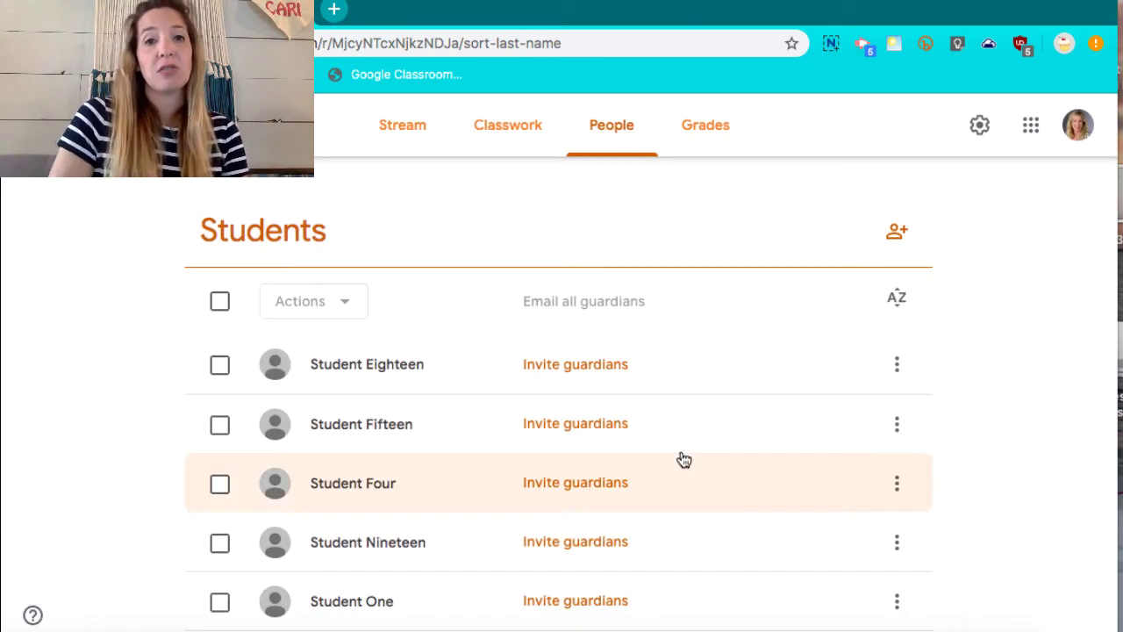
Check the muted marker beside the student's name in the roster and on the posts in the class stream
scroll(684, 459, down, 3)
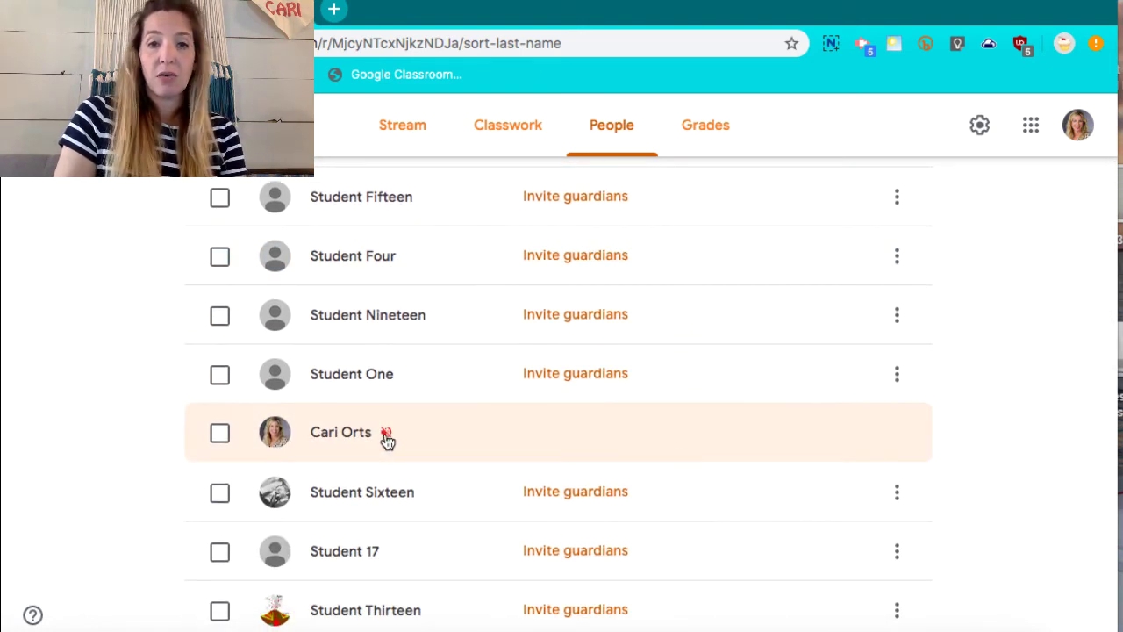
click(403, 129)
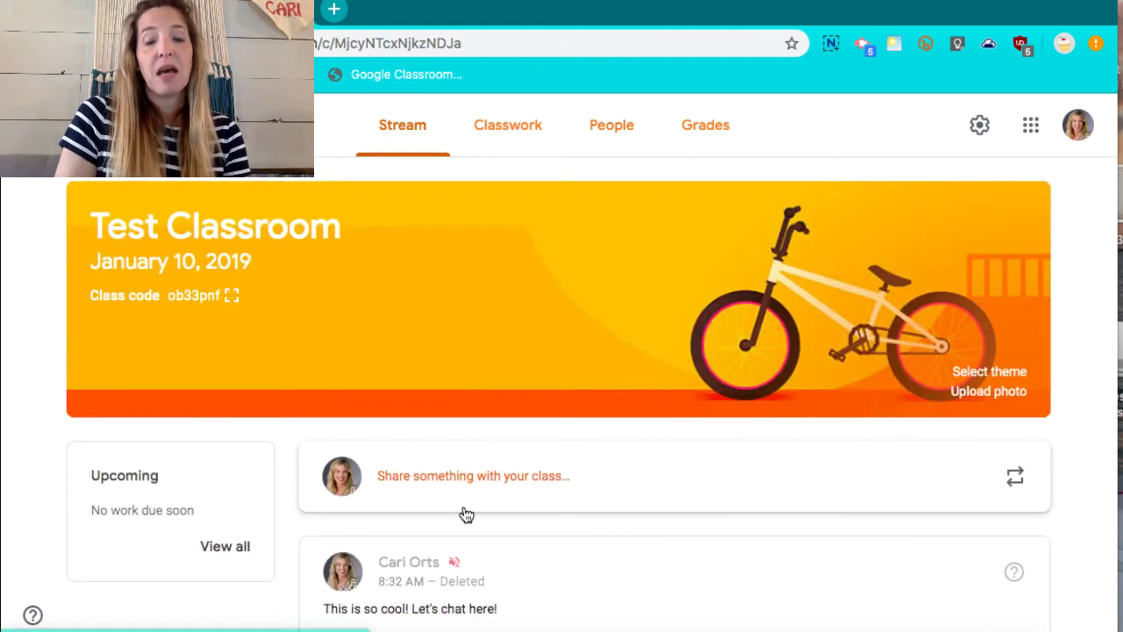
scroll(463, 514, down, 3)
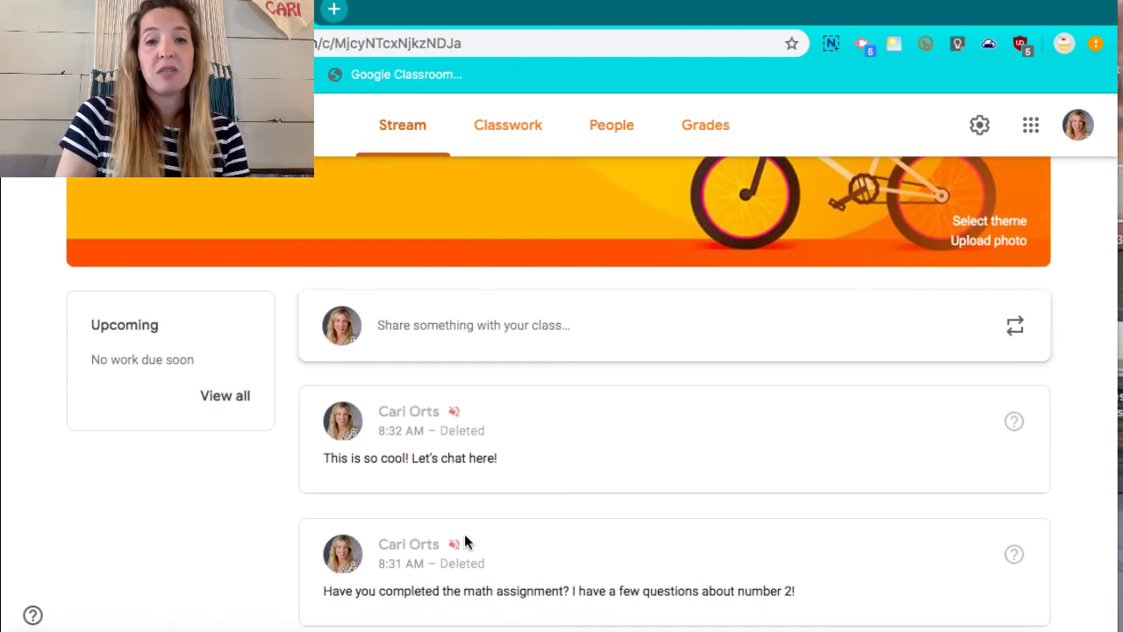
Return to the class roster and unmute the student listed between Student One and Student Sixteen
click(643, 150)
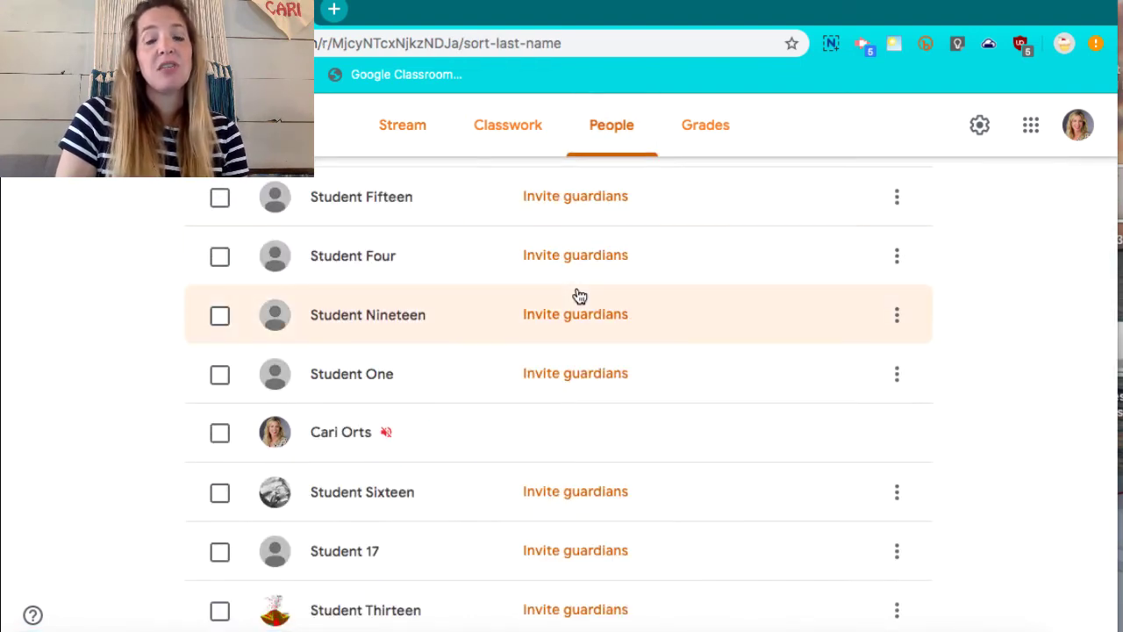
click(220, 444)
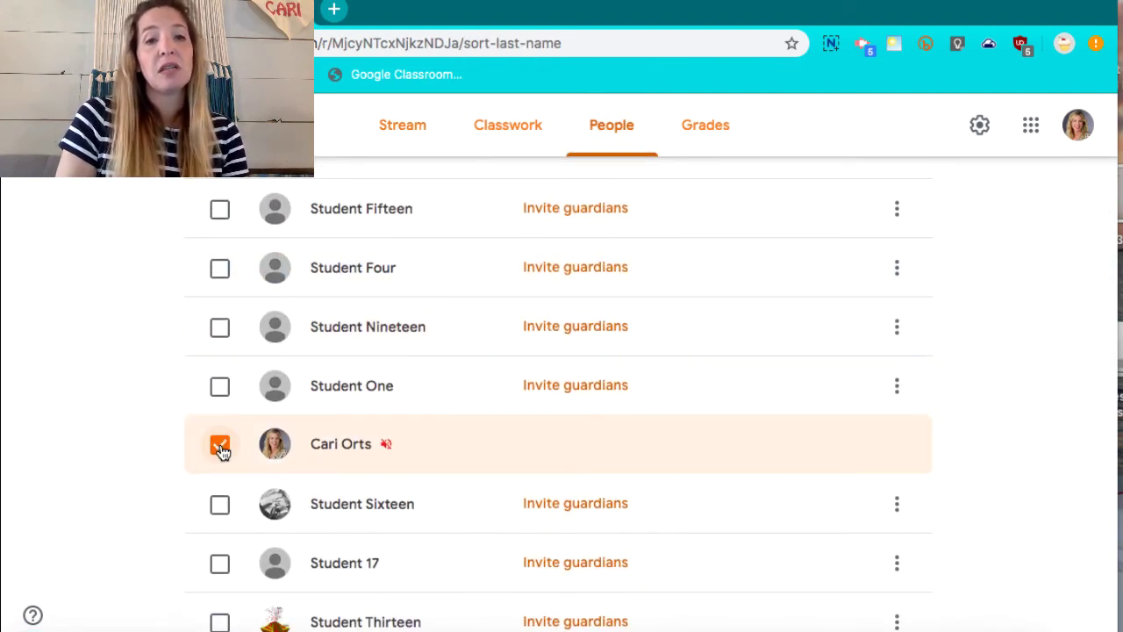
scroll(223, 450, up, 2)
scroll(223, 451, up, 1)
click(342, 326)
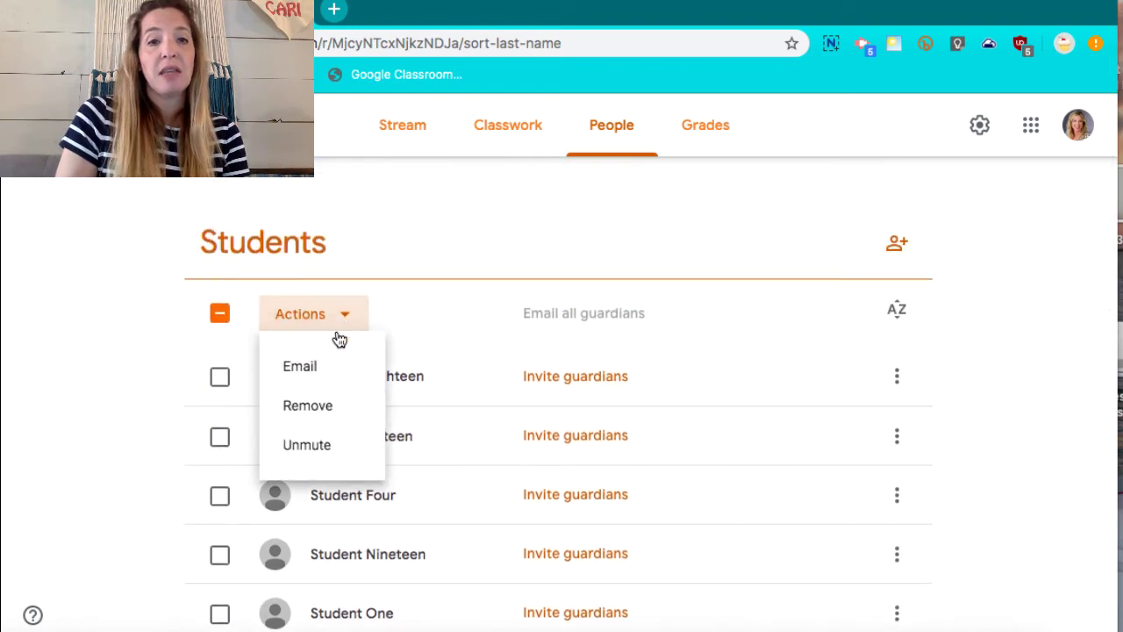
click(326, 445)
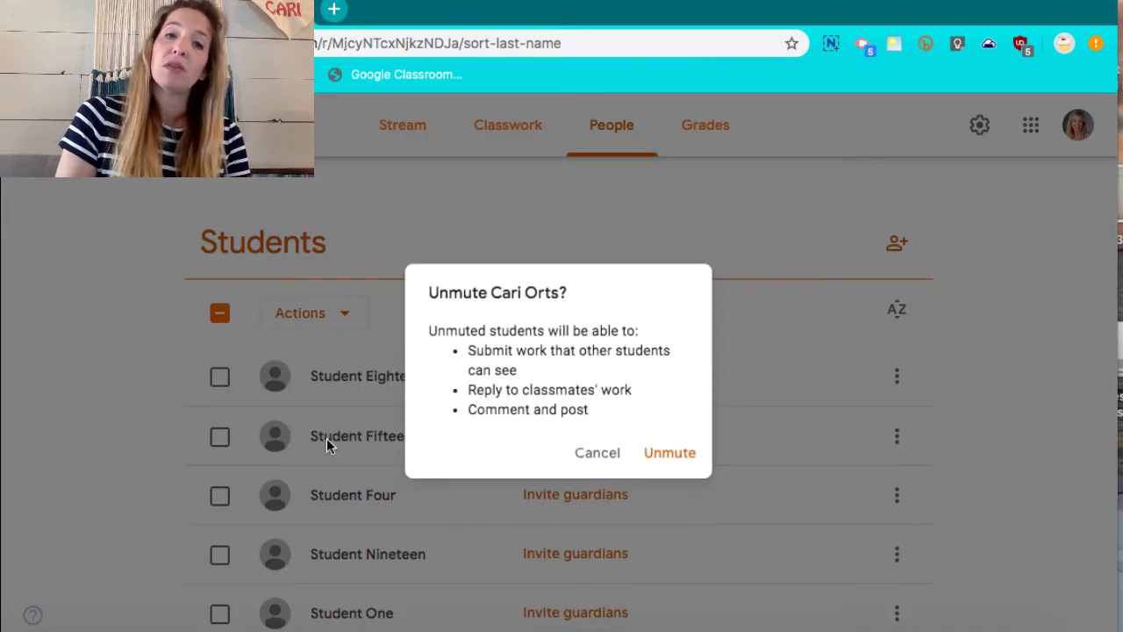
click(682, 460)
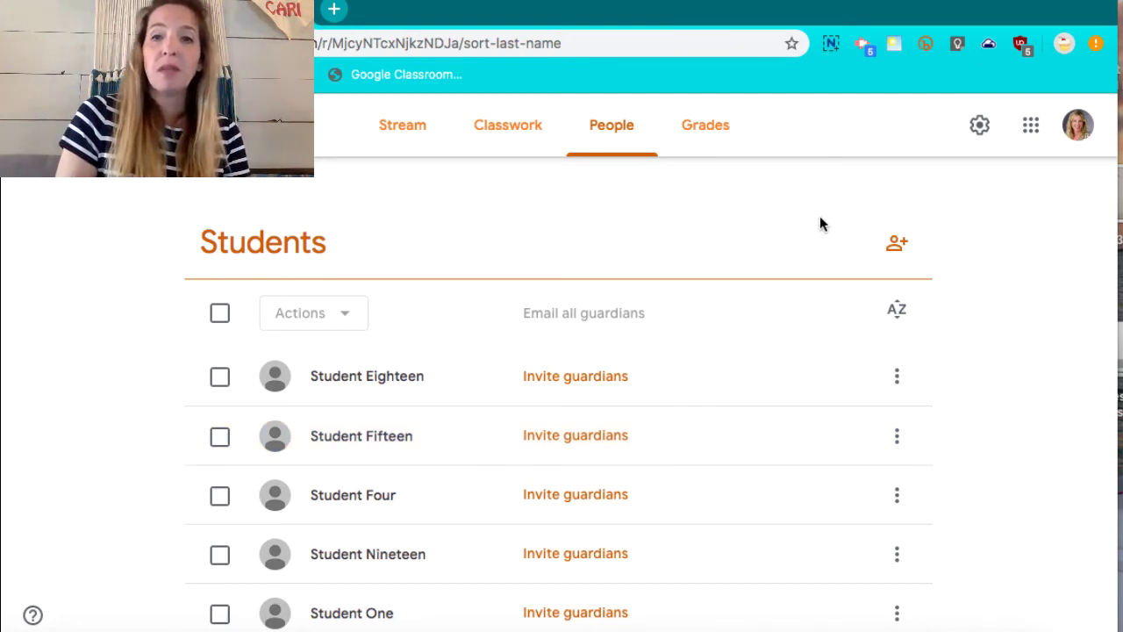
Open the class settings and review the general options for stream posting, classwork on the stream and showing deleted items
scroll(844, 225, up, 3)
click(979, 128)
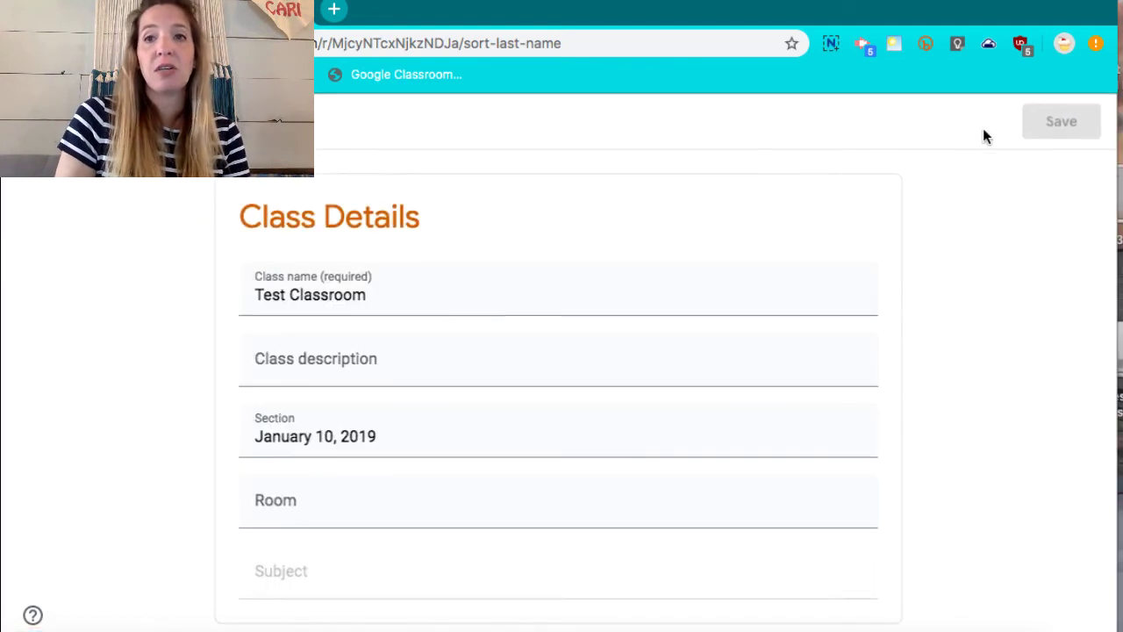
scroll(494, 305, down, 1)
scroll(494, 306, down, 10)
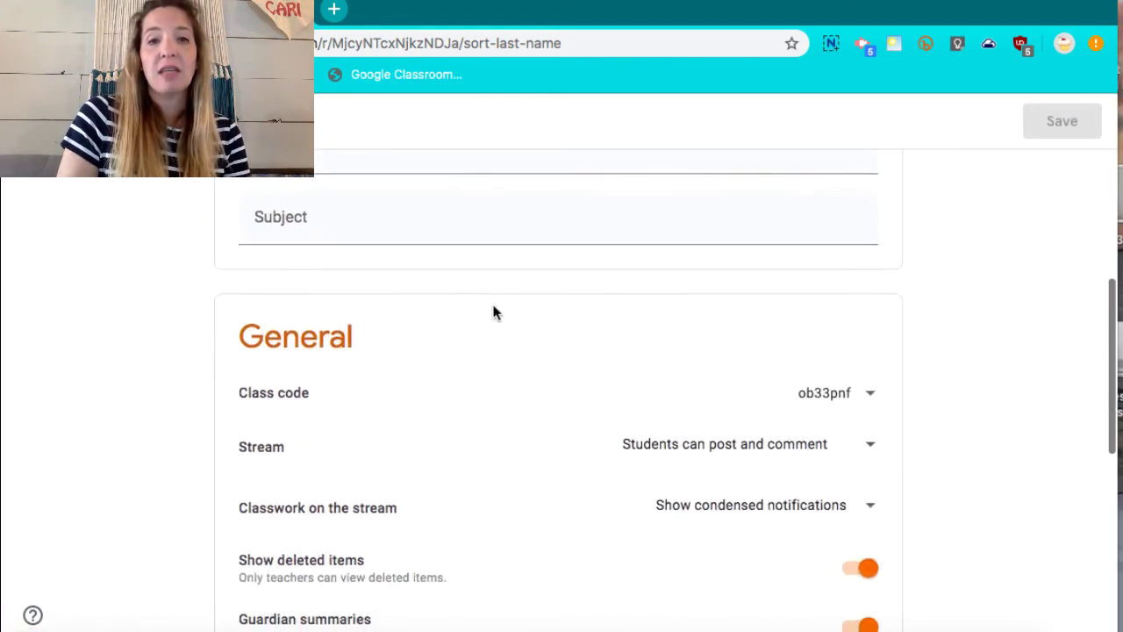
scroll(493, 312, down, 1)
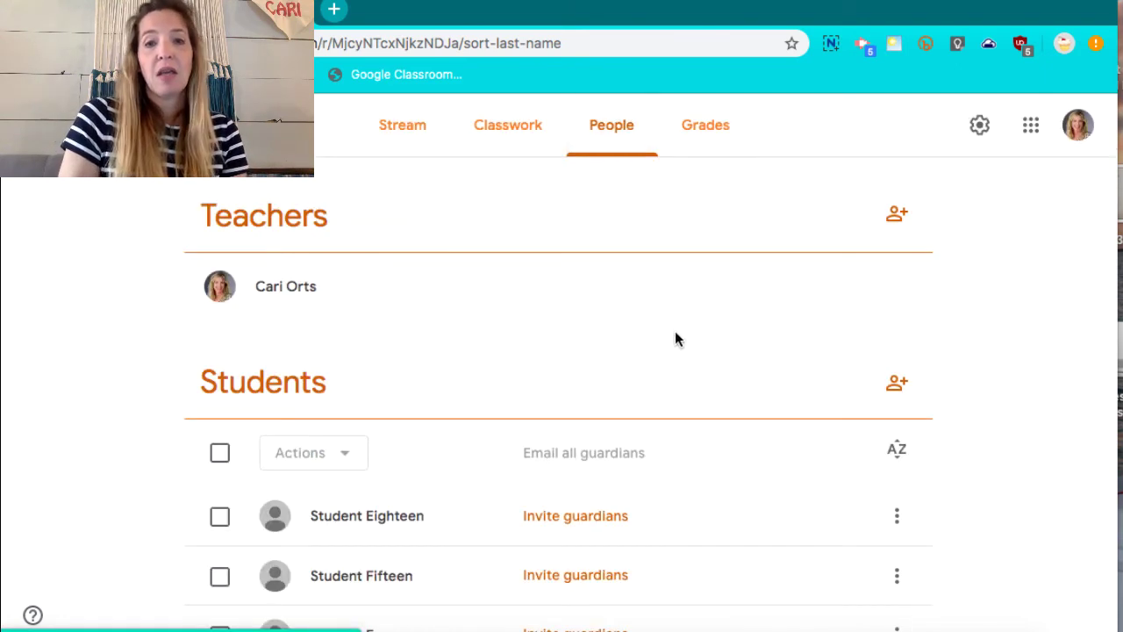
scroll(675, 338, down, 3)
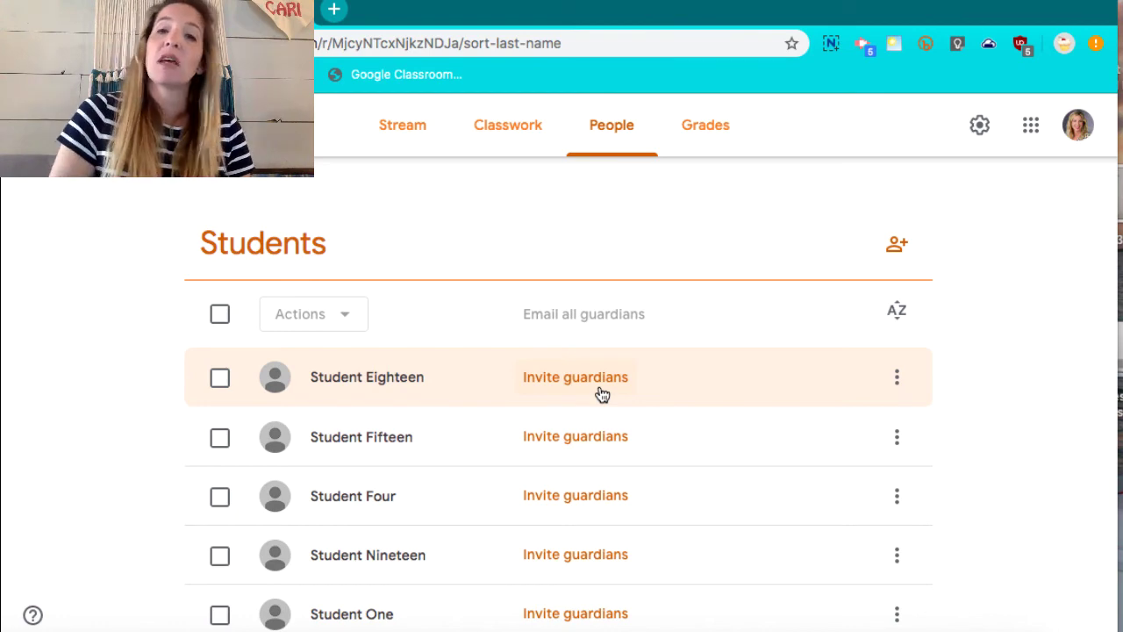
scroll(602, 394, up, 1)
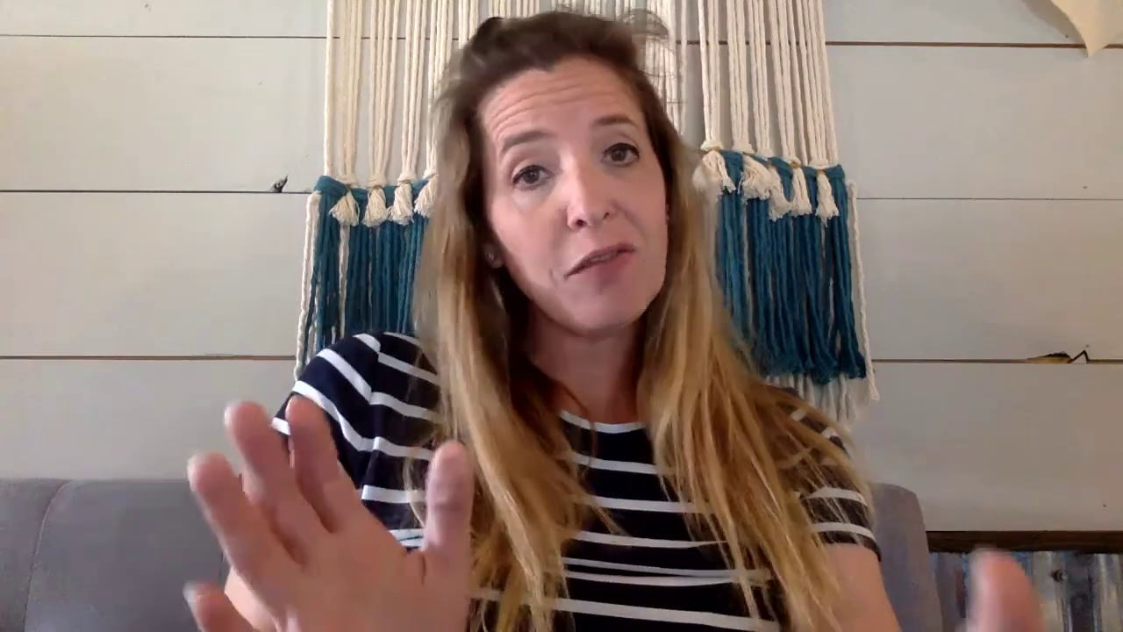